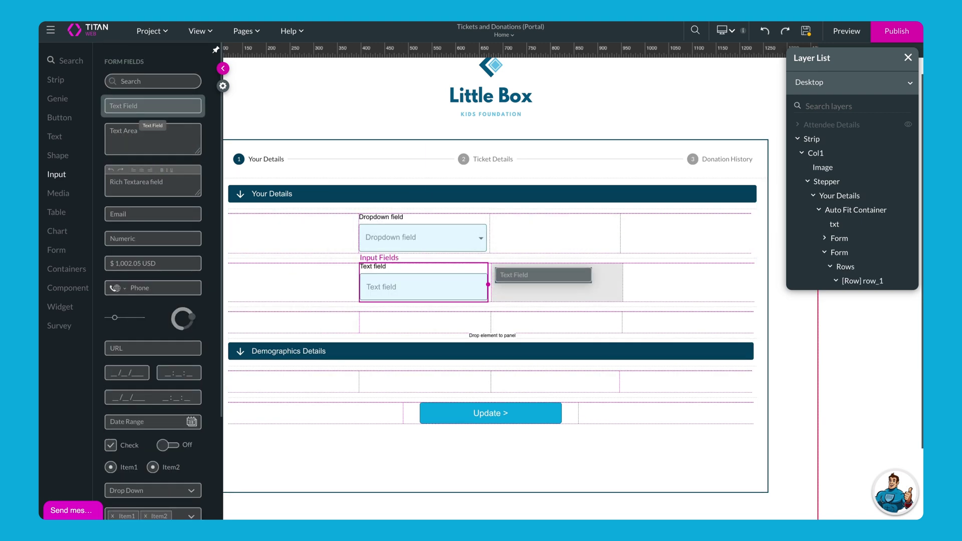
Add a Phone field beside the email field and a Drop Down field in the first free input cell under Demographics Details
scroll(153, 286, "down", 1)
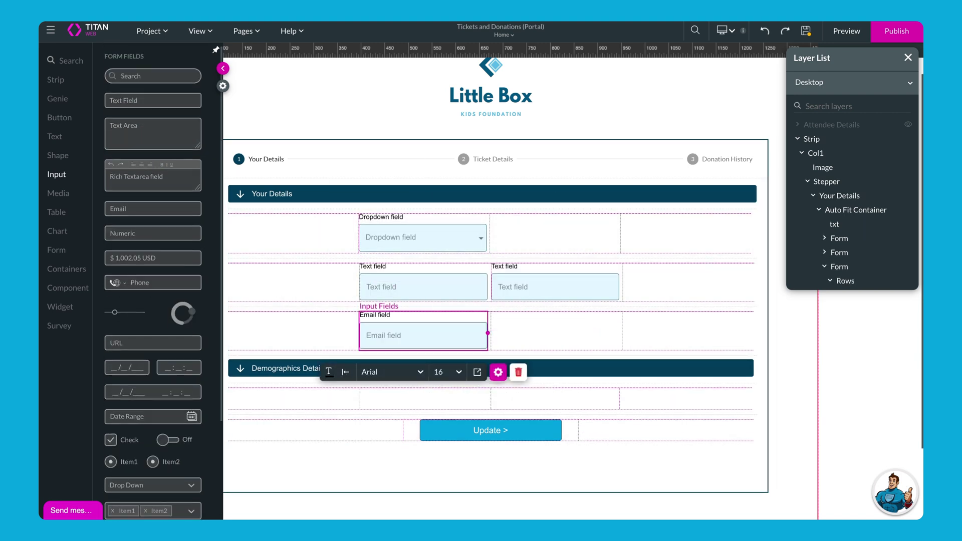
left_click_drag(151, 258, 551, 334)
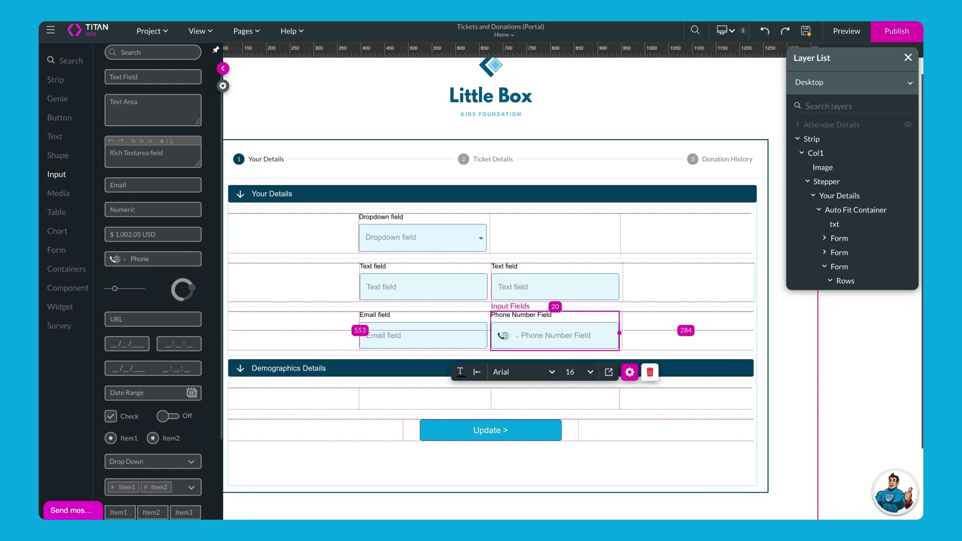
scroll(152, 285, "down", 3)
left_click_drag(152, 359, 424, 411)
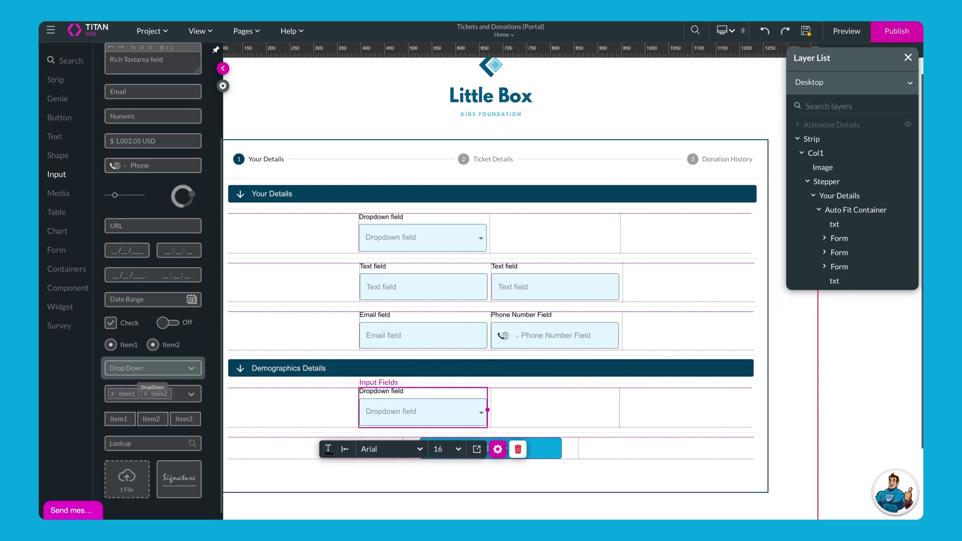
Label the first four Your Details fields Salutation, First Name, Last Name and Email
type("Salutation")
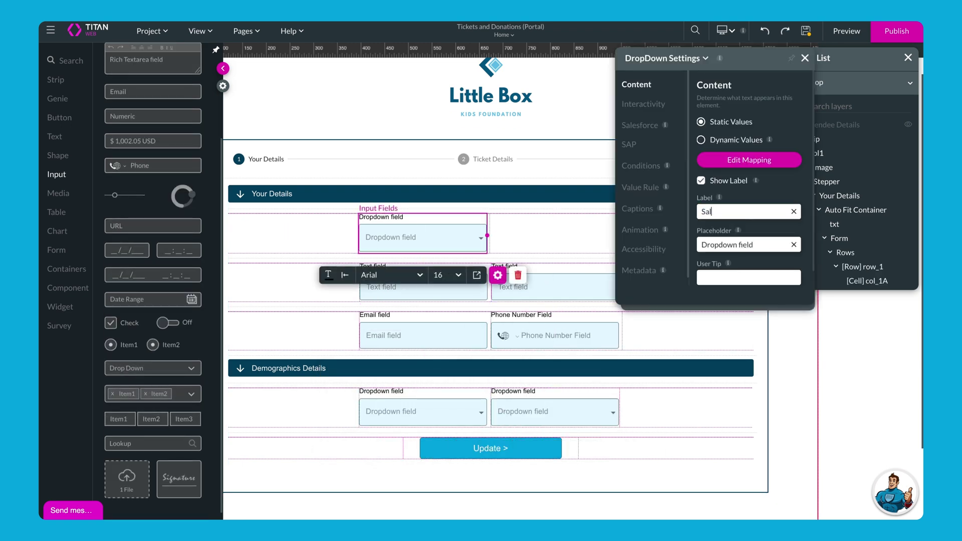
left_click(423, 335)
left_click(423, 287)
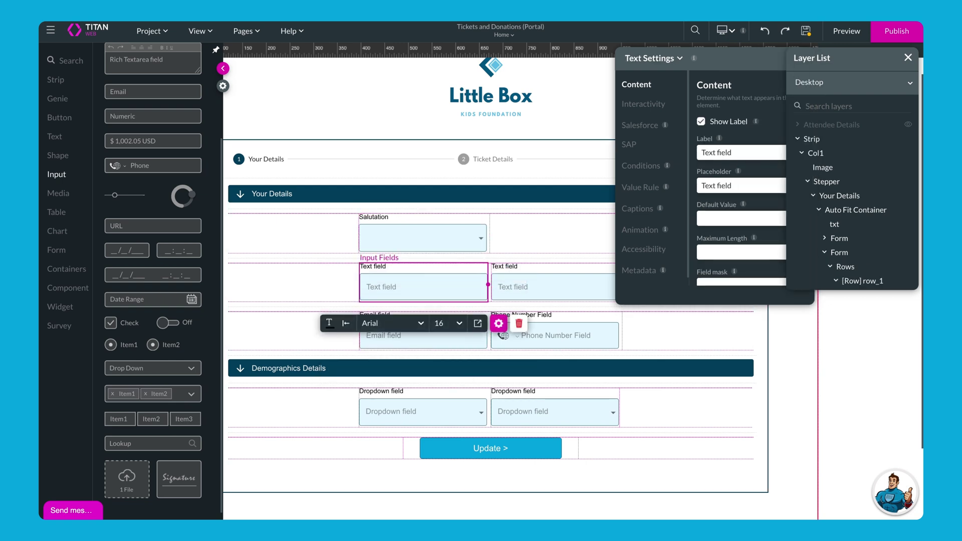
type("First Name")
left_click(551, 287)
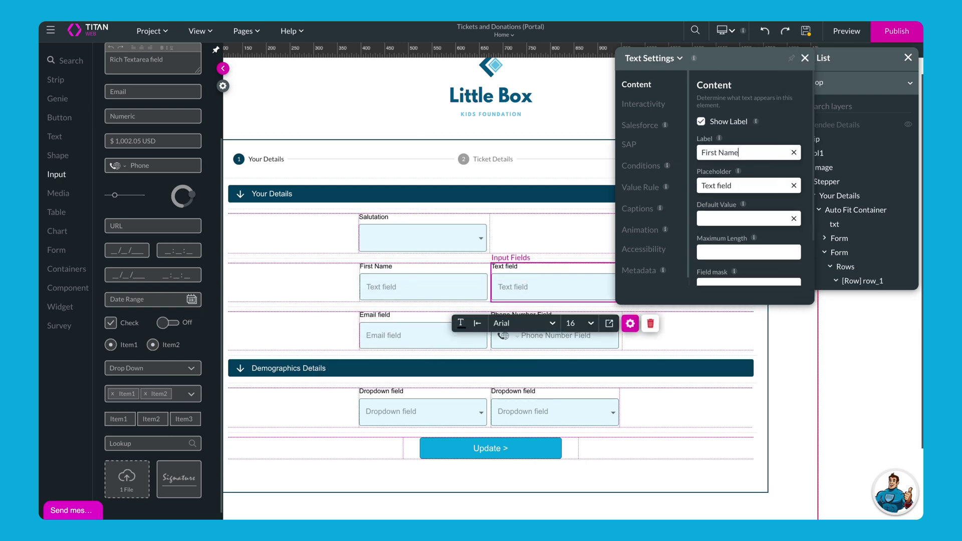
type("Last Name")
left_click(424, 335)
type("Email")
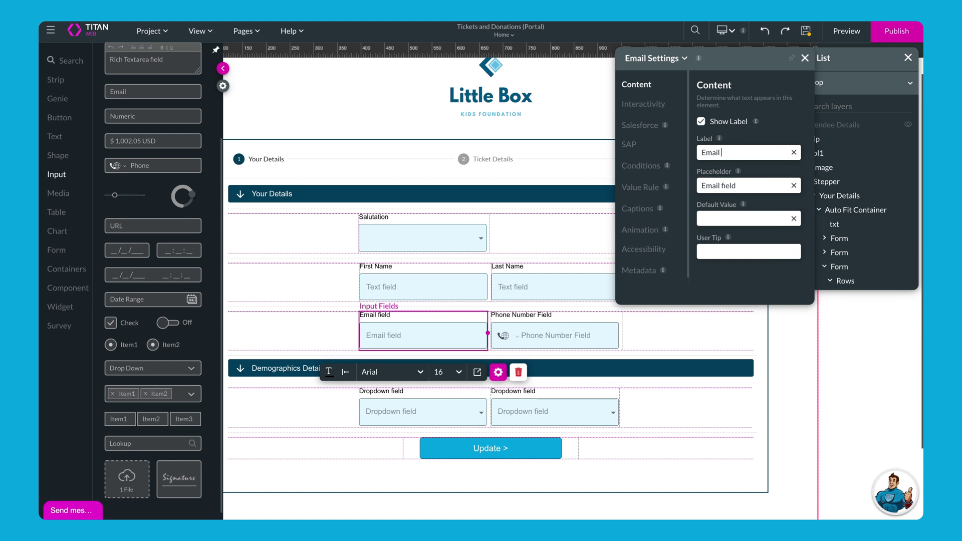
Clear the placeholder text of the Email and First Name fields
left_click(741, 185)
key("ctrl+a")
key("BackSpace")
left_click(423, 287)
left_click(741, 186)
key("ctrl+a")
key("BackSpace")
Clear the placeholder text of the Last Name and phone number fields
left_click(551, 287)
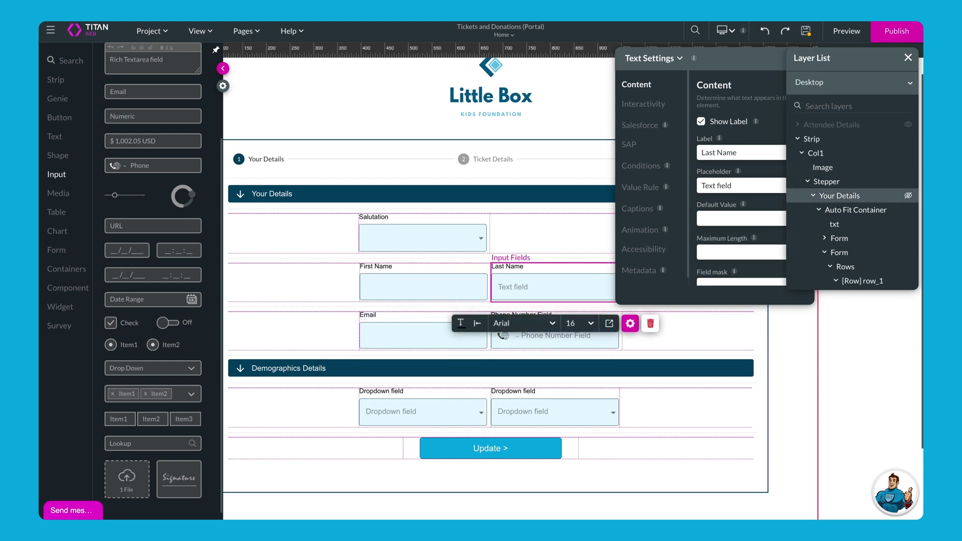
left_click(740, 186)
key("ctrl+a")
key("BackSpace")
left_click(555, 336)
left_click(769, 185)
key("ctrl+a")
key("BackSpace")
Set the phone number field's default country to United States in its interactivity settings
left_click(644, 104)
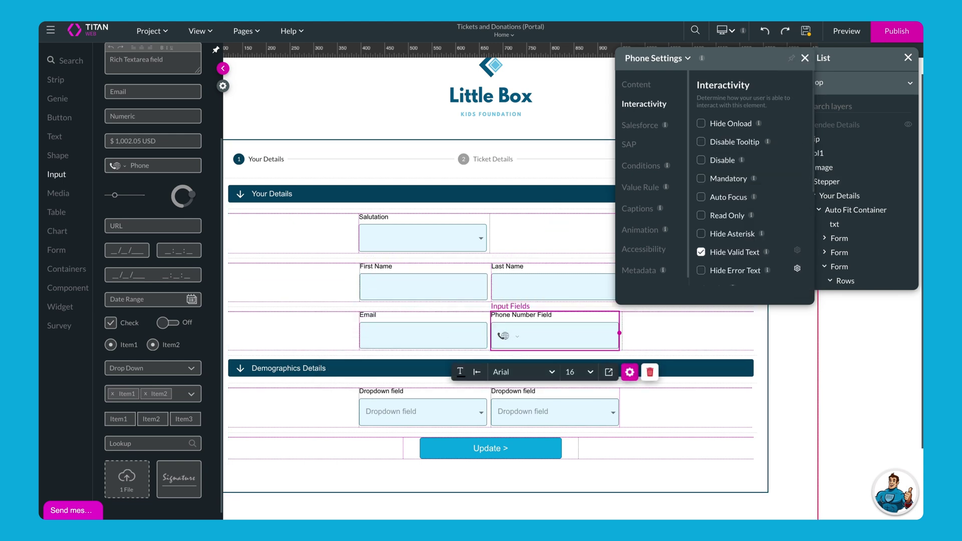
scroll(749, 200, "down", 3)
left_click(748, 230)
left_click(732, 251)
scroll(748, 201, "down", 2)
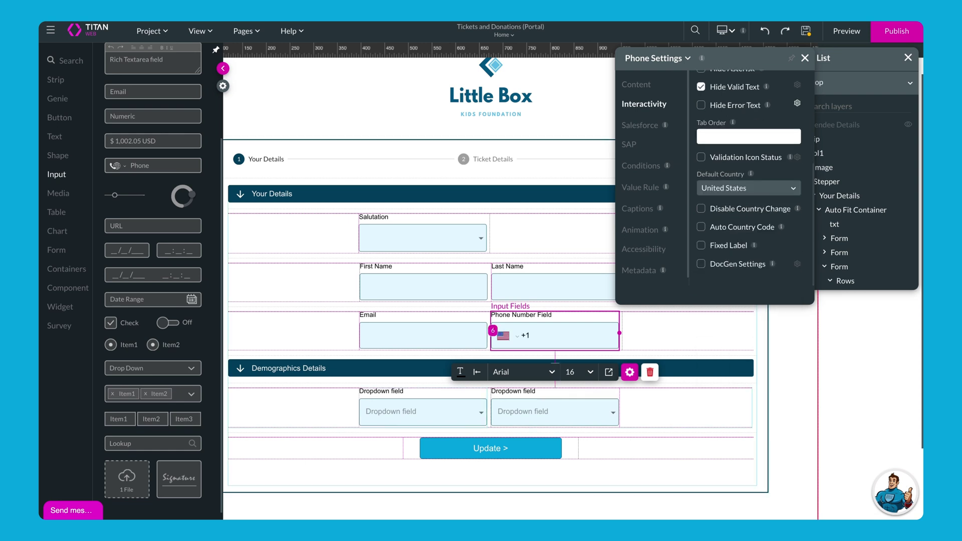
Label the two dropdowns under Demographics Details Race and Education
left_click(423, 411)
left_click(741, 211)
key("ctrl+a")
type("Race")
left_click(555, 411)
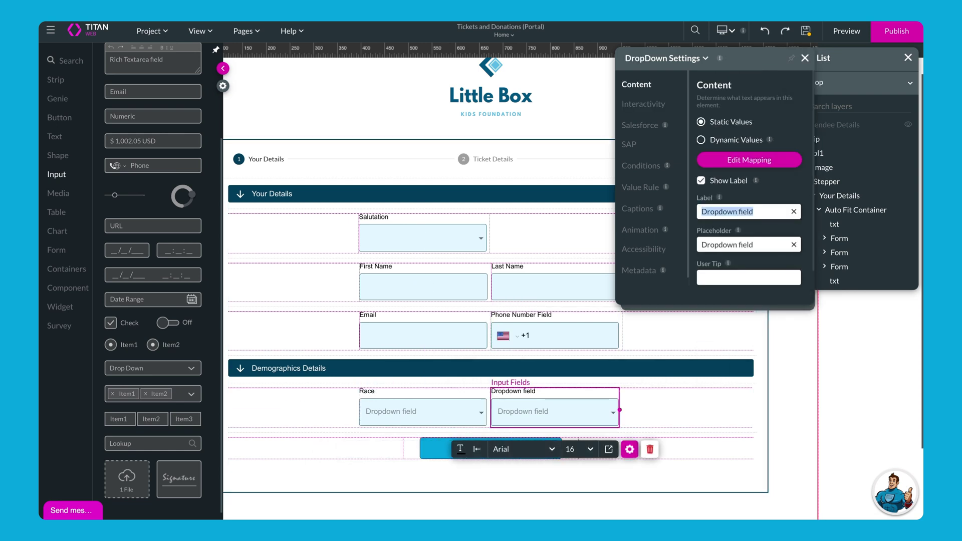
left_click(740, 212)
key("ctrl+a")
type("Education")
Clear the placeholder text of the Education and Race dropdowns
left_click(741, 244)
key("ctrl+a")
key("BackSpace")
left_click(423, 412)
left_click(741, 244)
key("ctrl+a")
key("BackSpace")
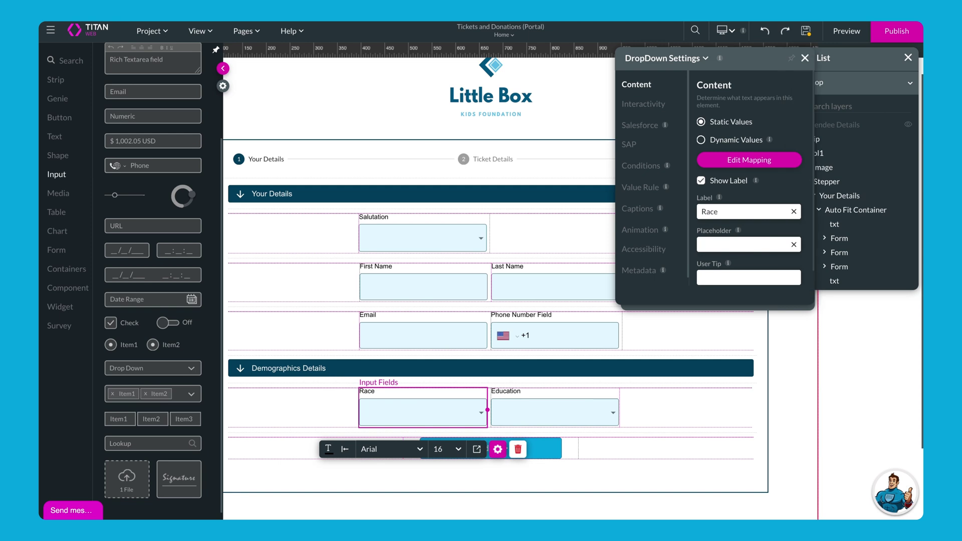
Give the Salutation dropdown dynamic values synced from the salutation field of the Salesforce Contact object
left_click(422, 238)
left_click(701, 140)
left_click(749, 160)
left_click(333, 258)
type("contact")
key("Return")
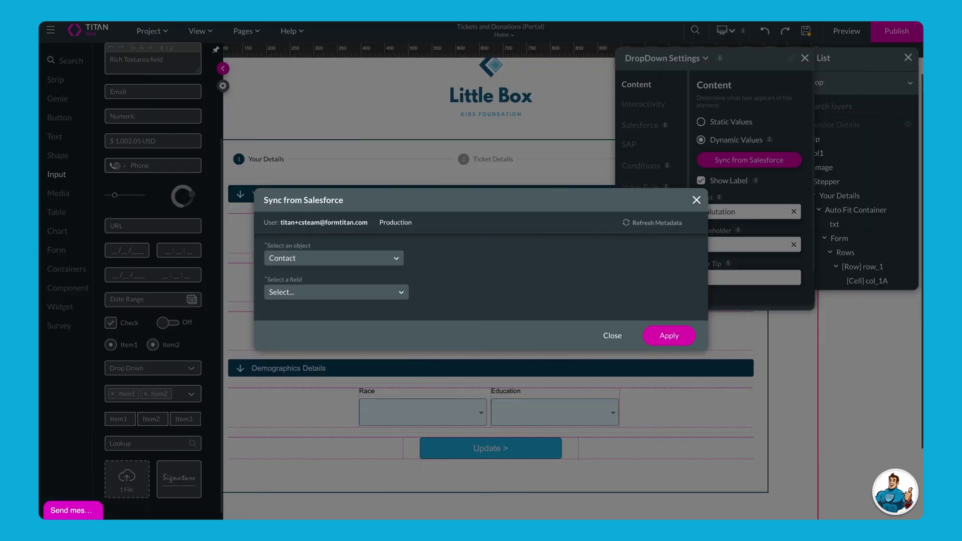
key("Tab")
type("sal")
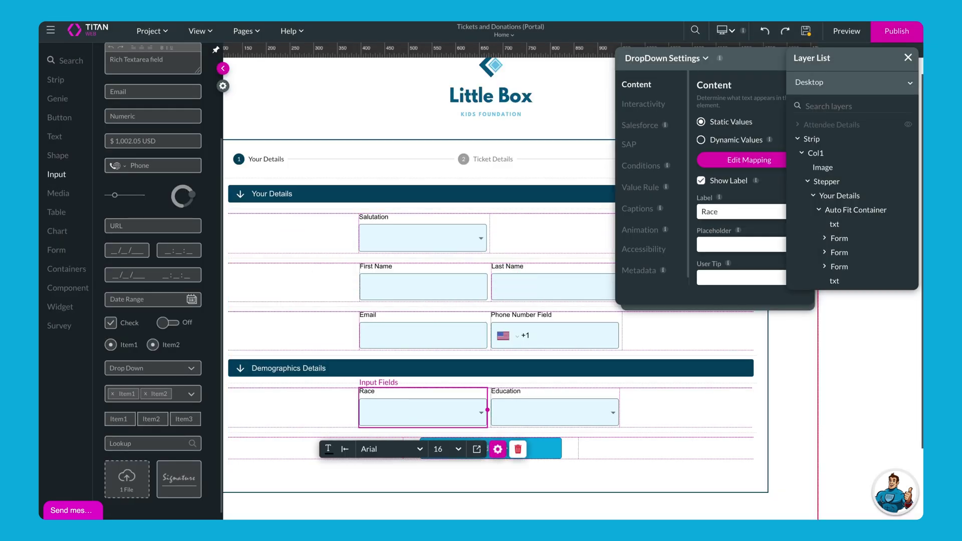
Give the Race dropdown dynamic values synced from the Race field of the Salesforce Contact object
left_click(701, 140)
left_click(749, 160)
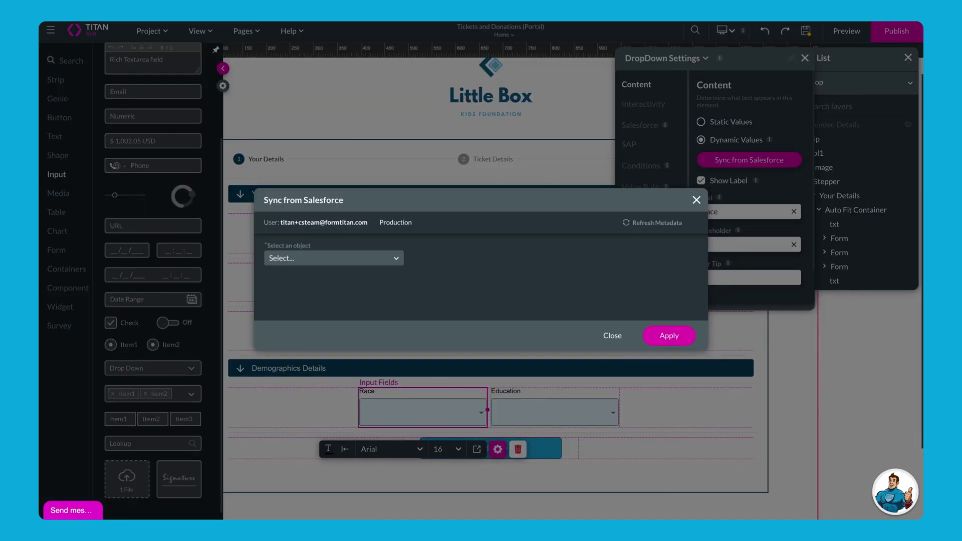
left_click(333, 259)
type("contact")
key("Return")
key("Tab")
type("race")
key("Return")
left_click(669, 335)
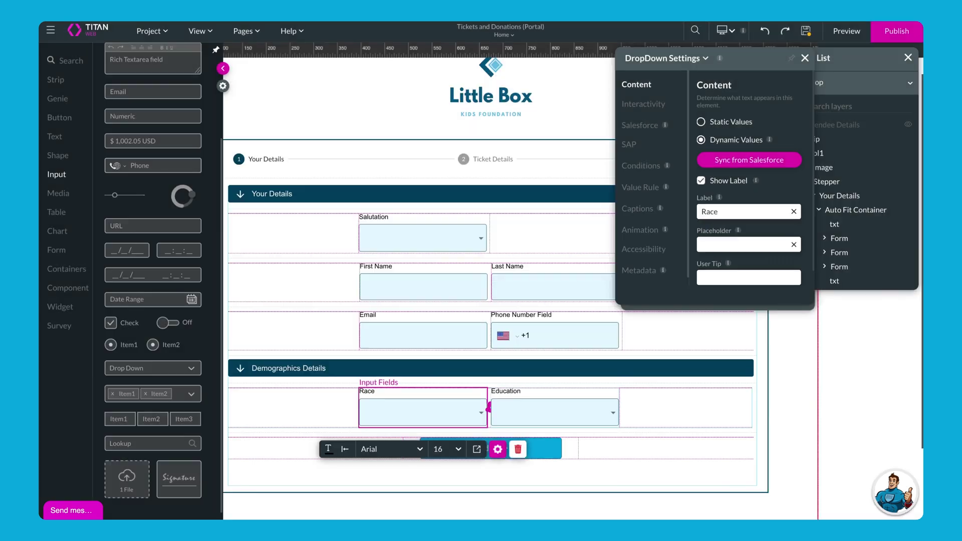
Give the Education dropdown dynamic values synced from the education field of the Salesforce Contact object
left_click(554, 412)
left_click(701, 140)
left_click(749, 160)
type("contact")
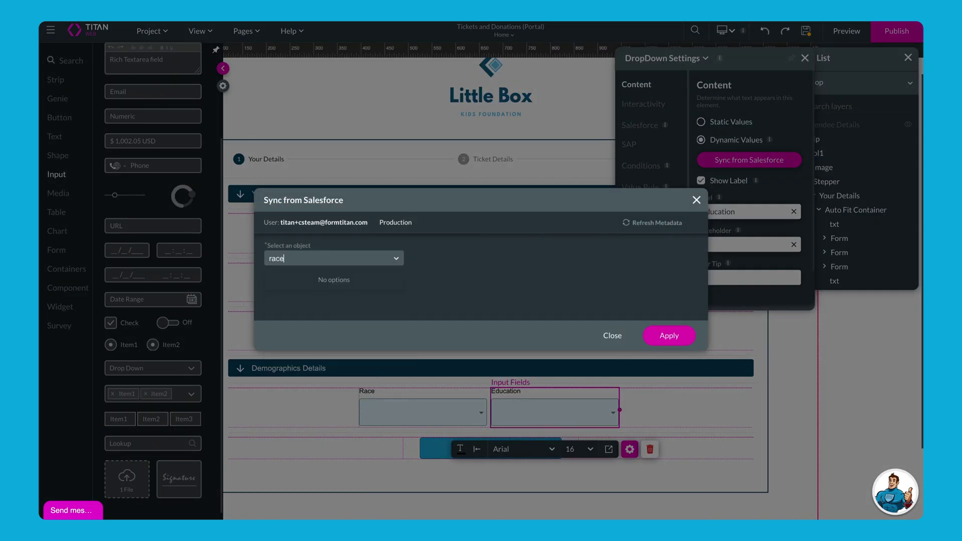
key("Return")
key("Tab")
type("ed")
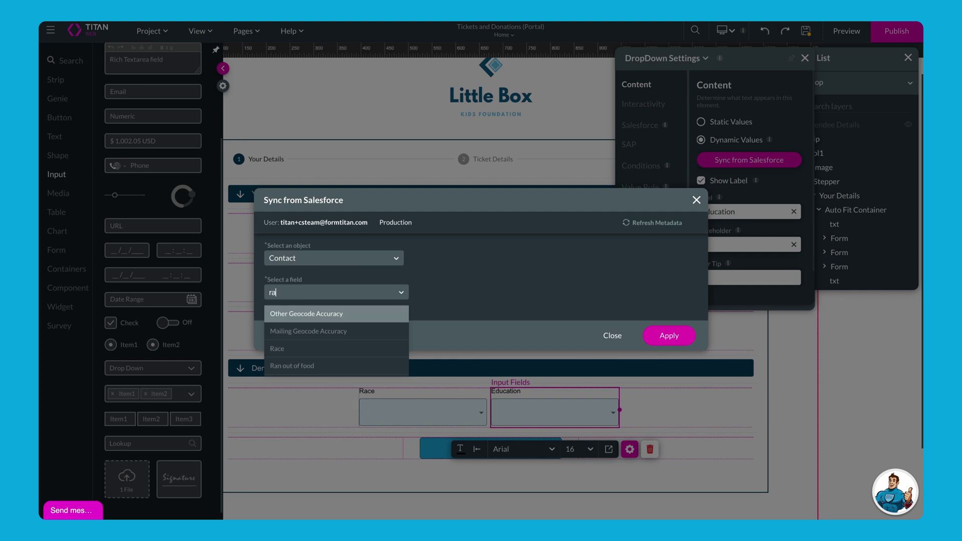
key("BackSpace")
key("BackSpace")
type("edu")
key("Return")
left_click(669, 335)
Switch the canvas to the Mobile (L) layout and review the Attendee Details form
left_click(727, 30)
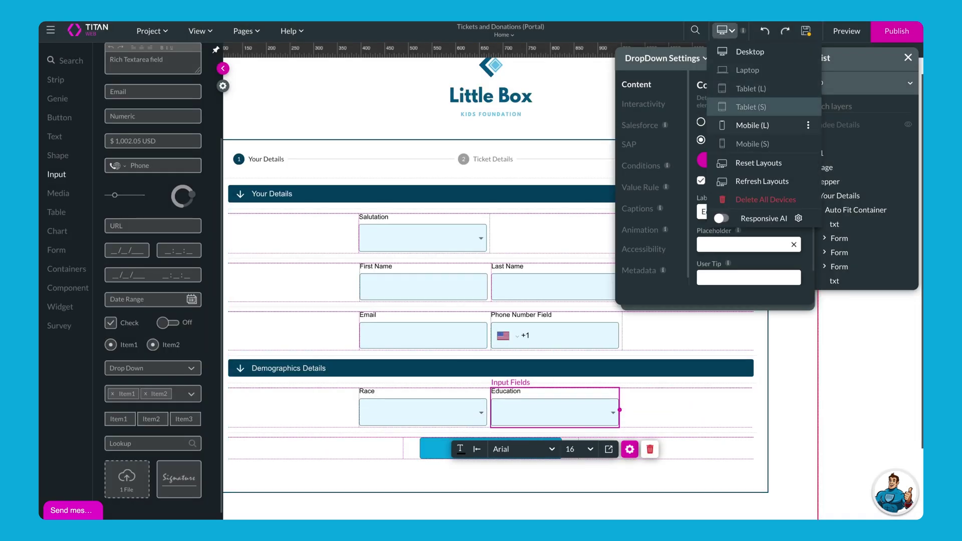
left_click(751, 125)
scroll(495, 281, "down", 3)
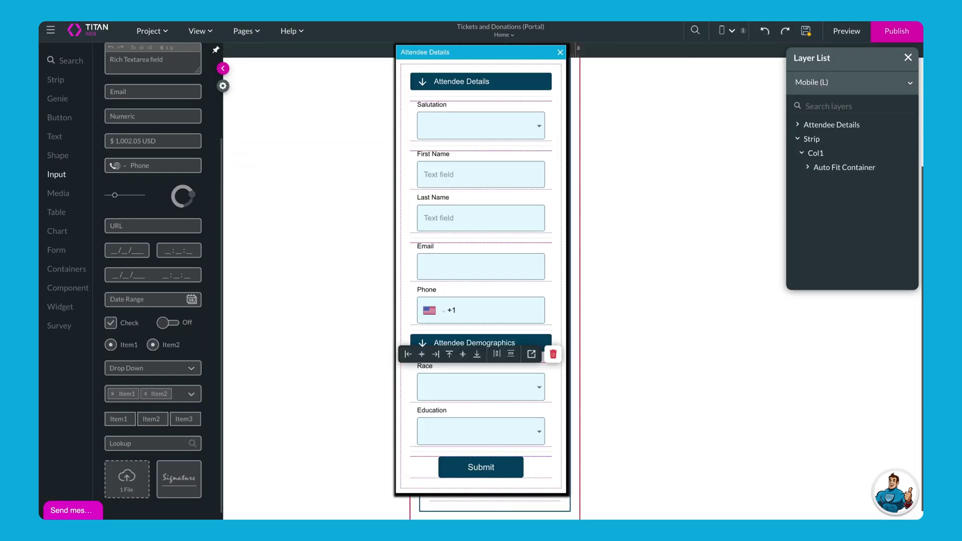
scroll(494, 281, "up", 1)
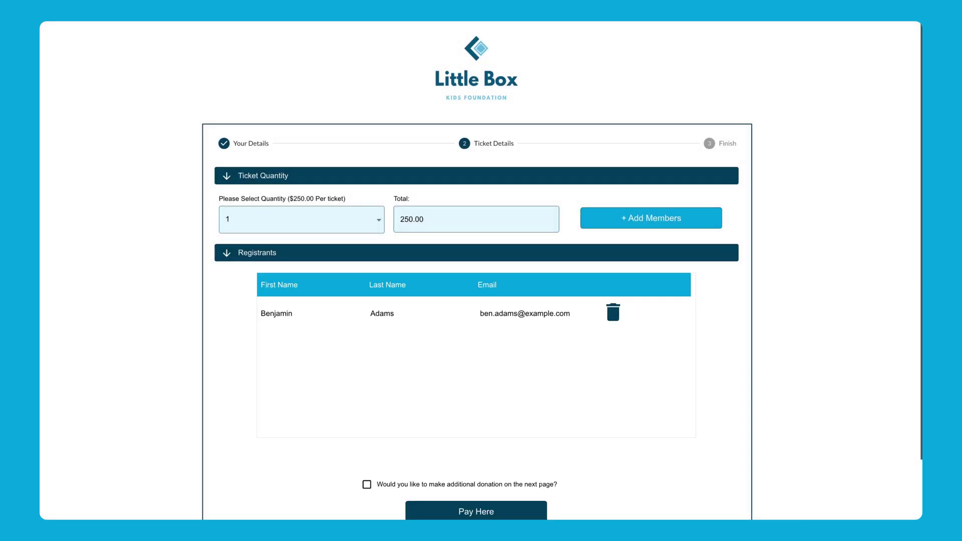
Switch to Salesforce, refresh the Opportunities list and open the new ticket purchase opportunity to examine its details
scroll(476, 300, "down", 2)
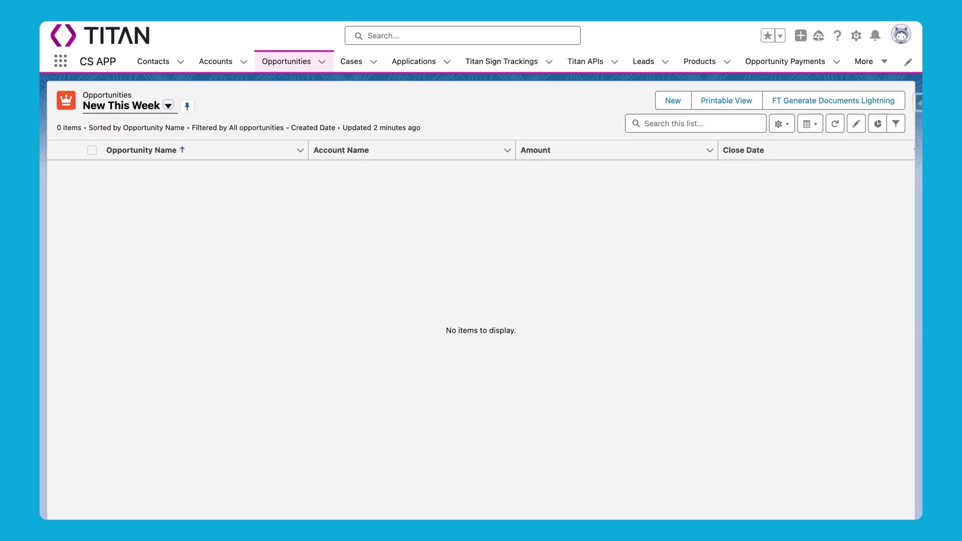
left_click(835, 124)
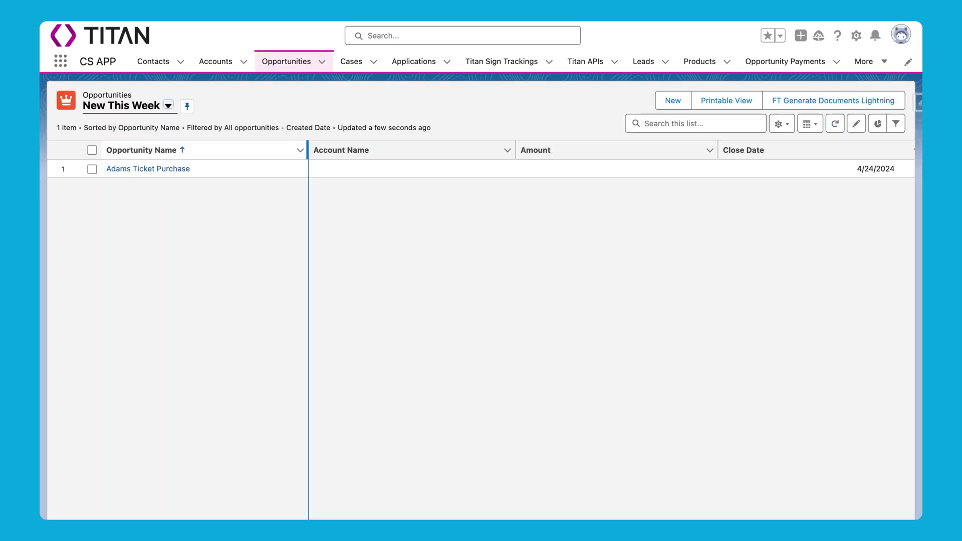
left_click(148, 168)
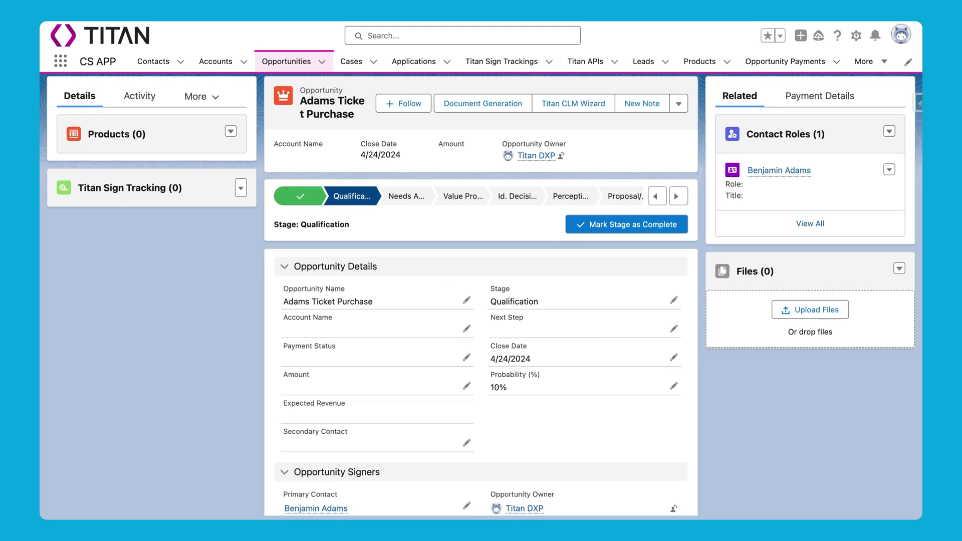
scroll(482, 296, "down", 3)
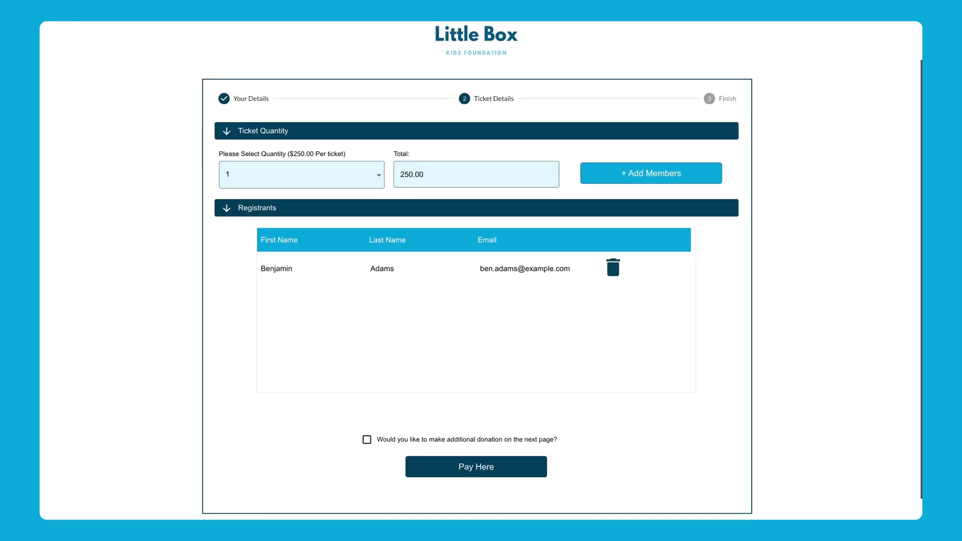
Set the portal's ticket quantity to 3 and start adding a member by expanding the Salutation choices in Attendee Details
left_click(301, 151)
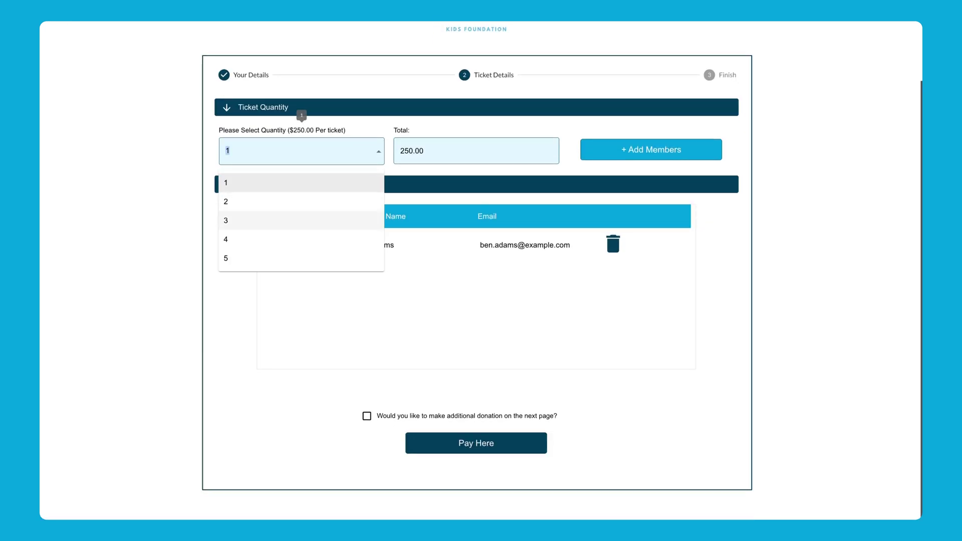
left_click(301, 220)
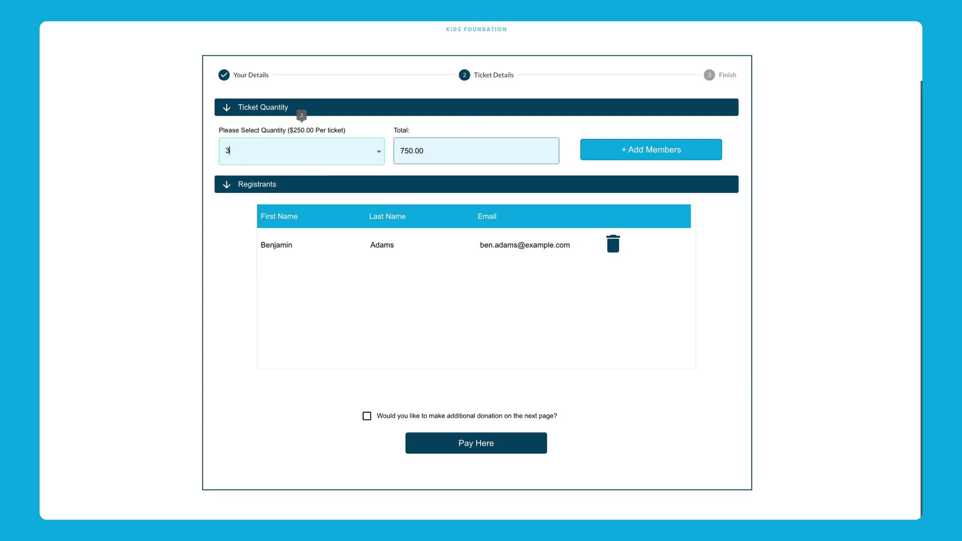
left_click(670, 146)
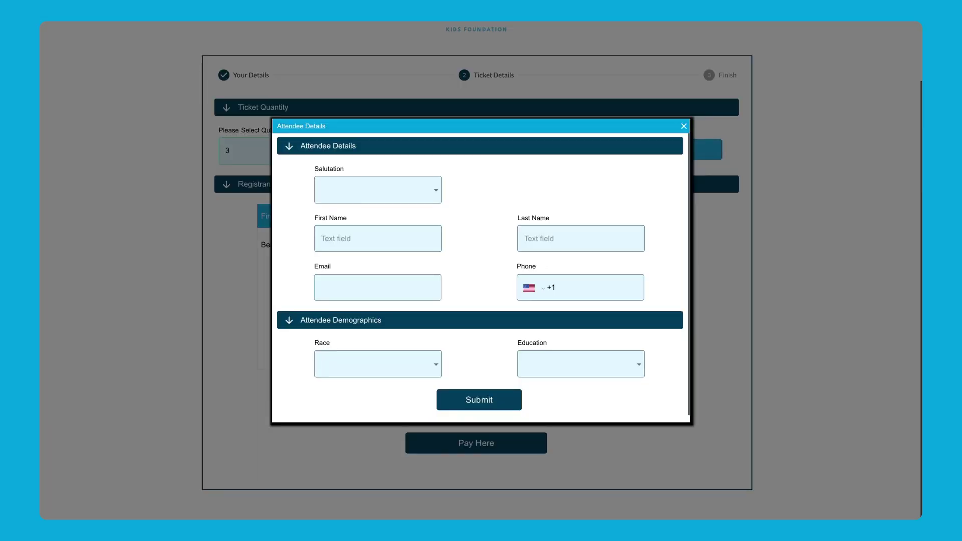
left_click(378, 190)
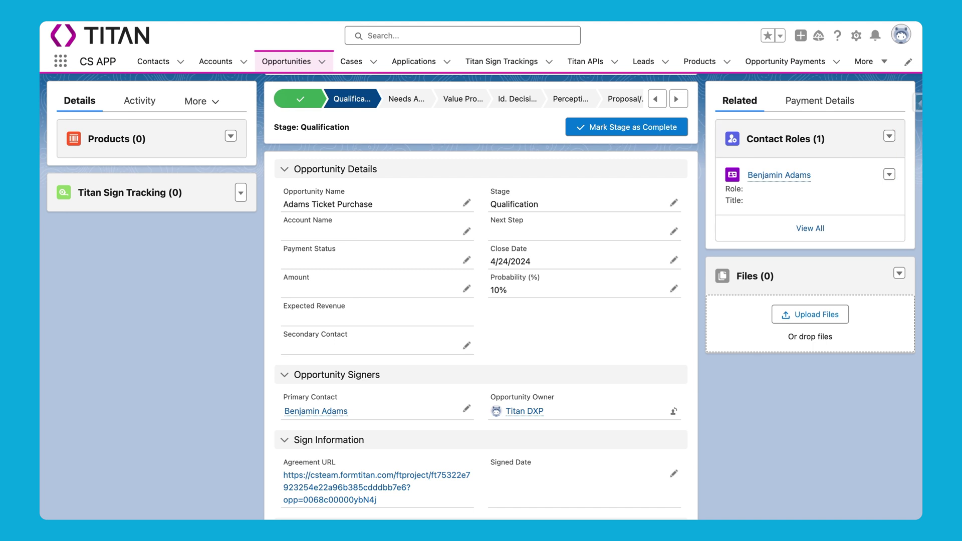
Examine the ticket purchase opportunity's contact roles and the Contacts list in Salesforce
left_click(785, 139)
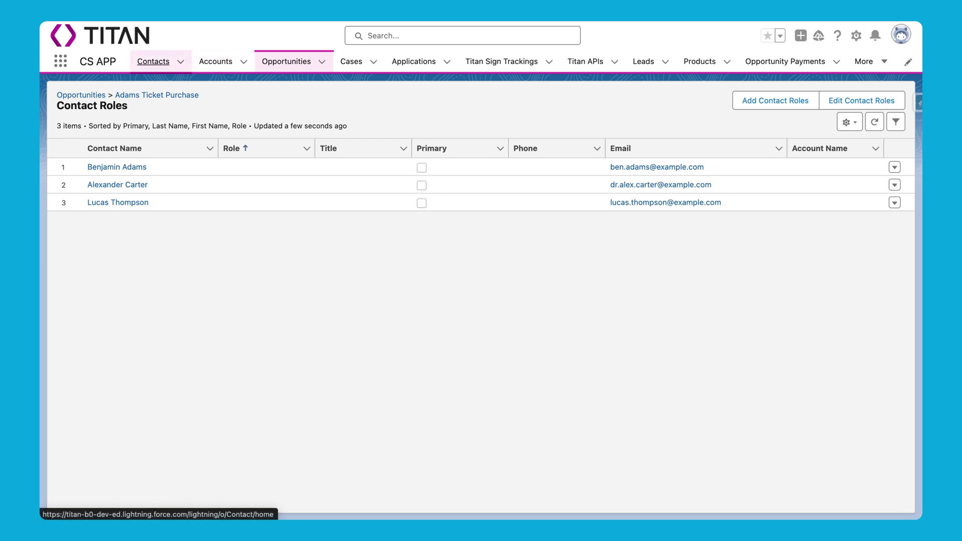
left_click(153, 61)
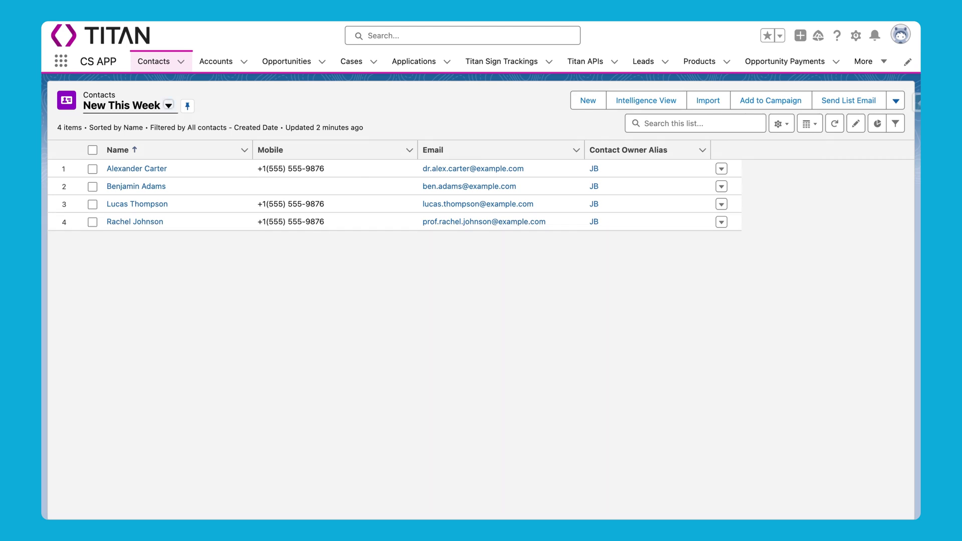
left_click(287, 61)
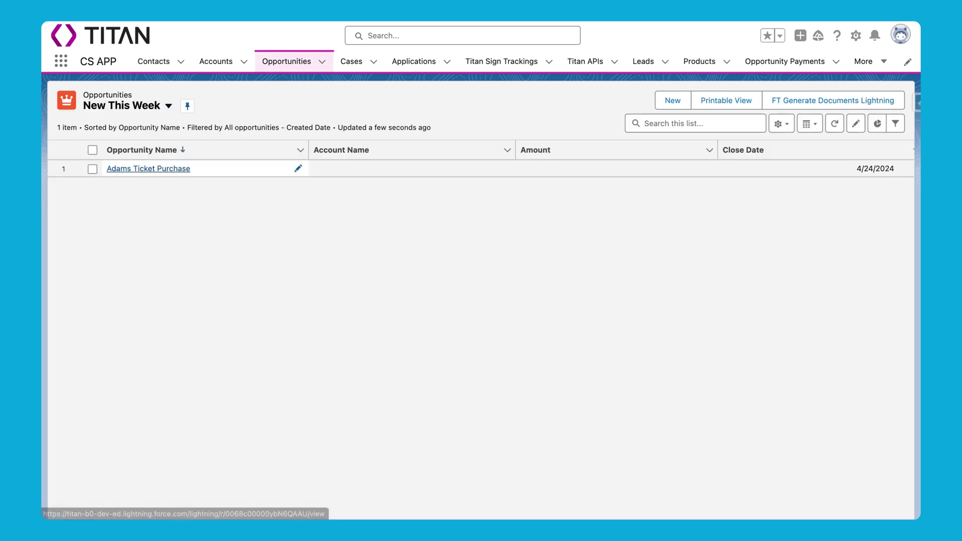
left_click(148, 169)
left_click(810, 314)
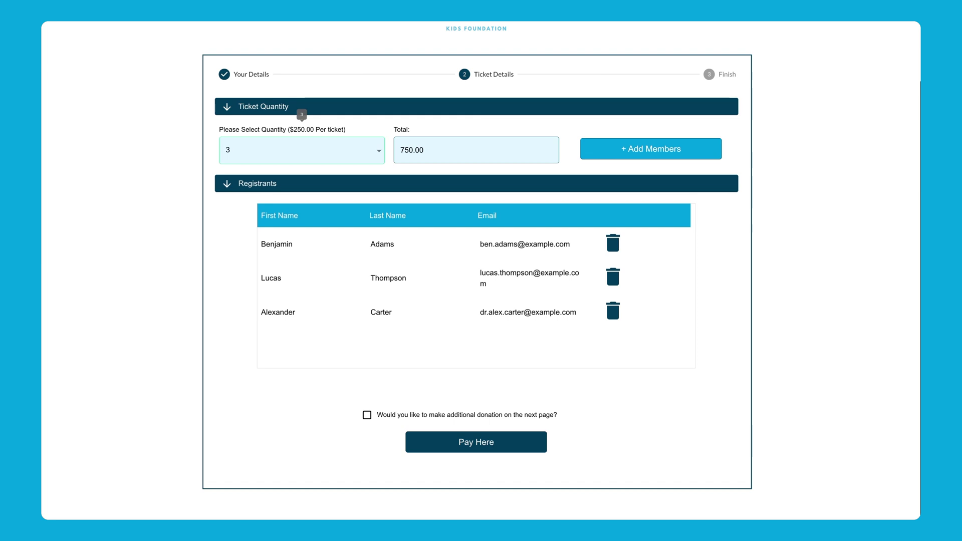
Set the portal's ticket quantity to 4 and open the Contacts list in Salesforce
key("Down")
key("Return")
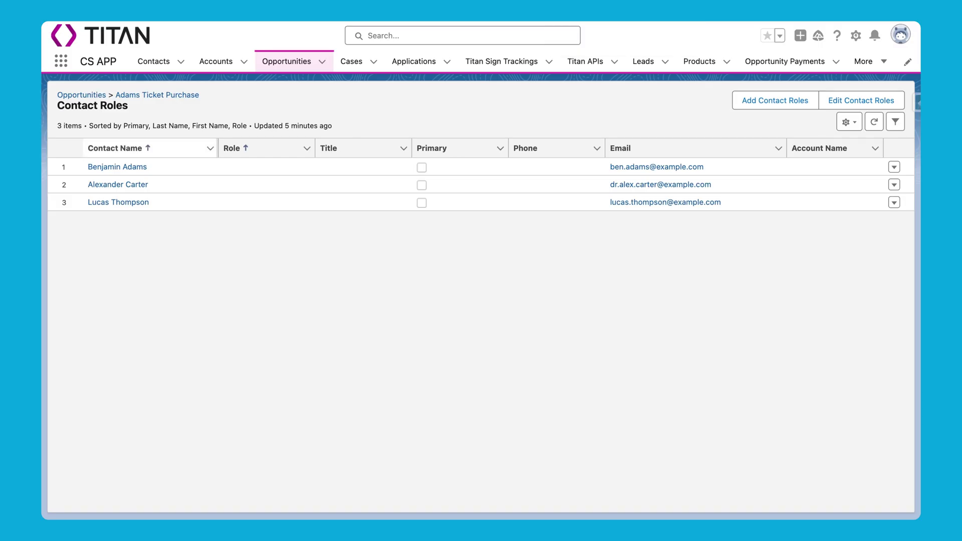
left_click(154, 61)
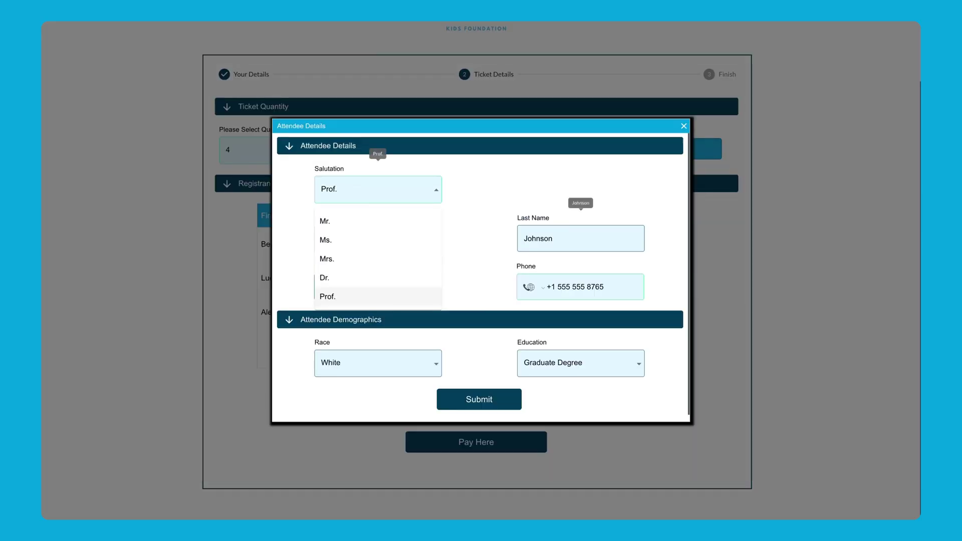
Submit the fourth attendee with salutation Prof., the attendee's name, email and phone, race White and education Graduate Degree
key("Return")
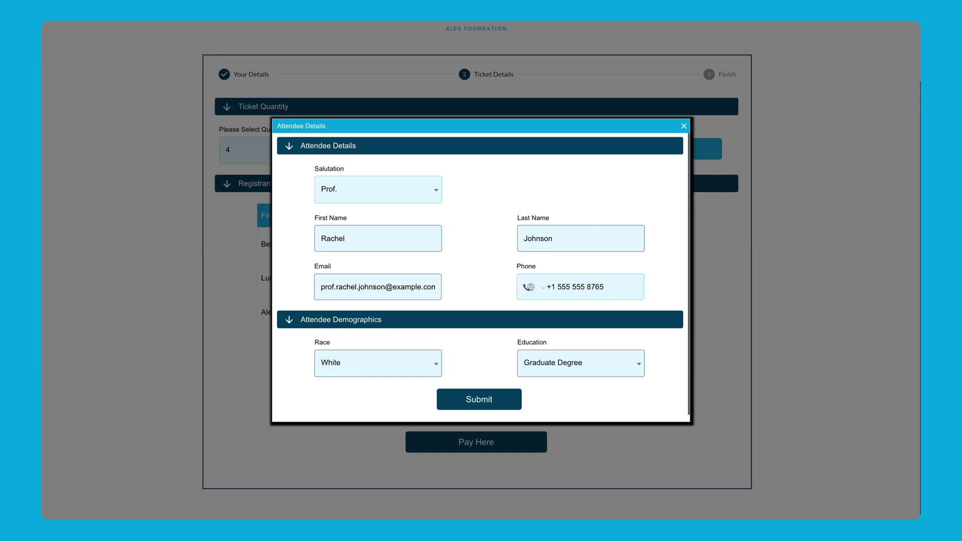
key("Return")
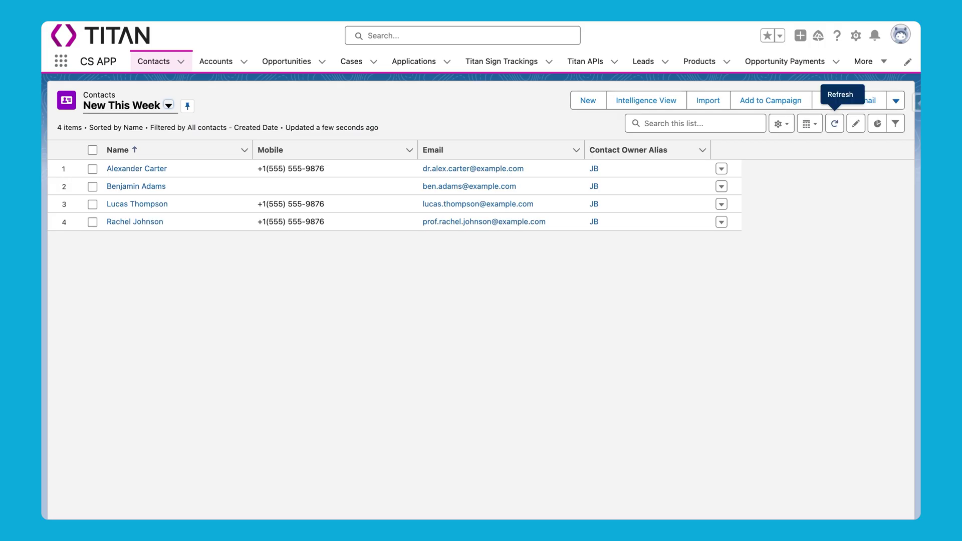
Refresh the Contacts list in Salesforce, then open the ticket purchase opportunity's full contact roles list and refresh it
left_click(835, 123)
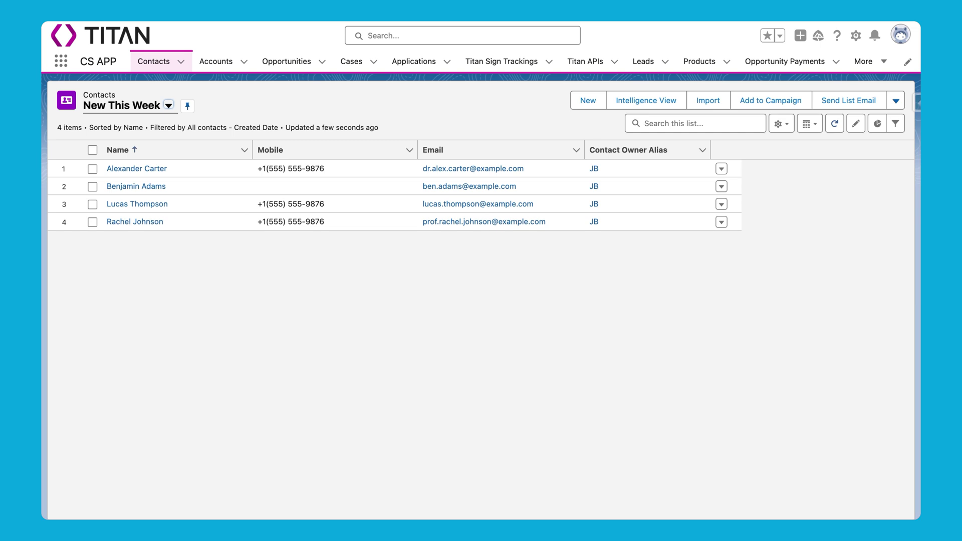
left_click(287, 62)
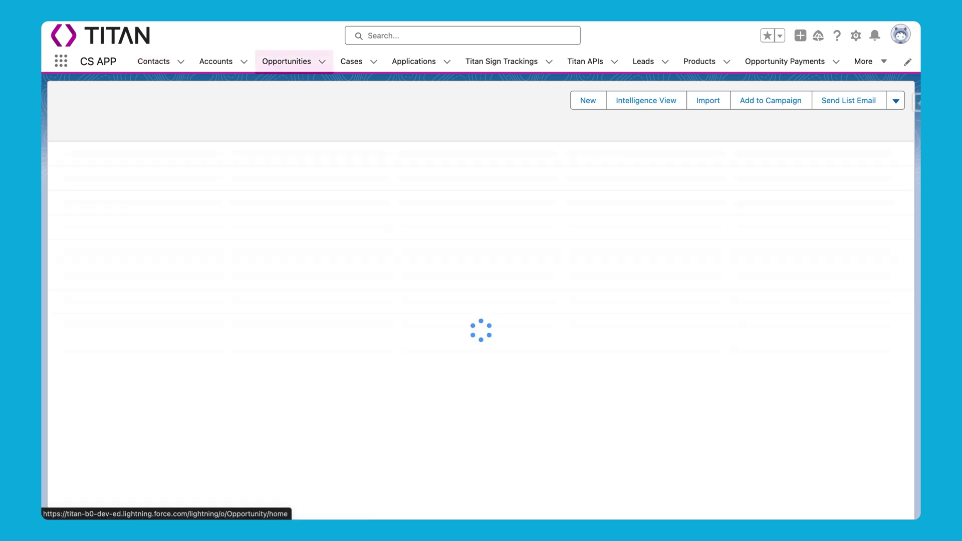
left_click(146, 168)
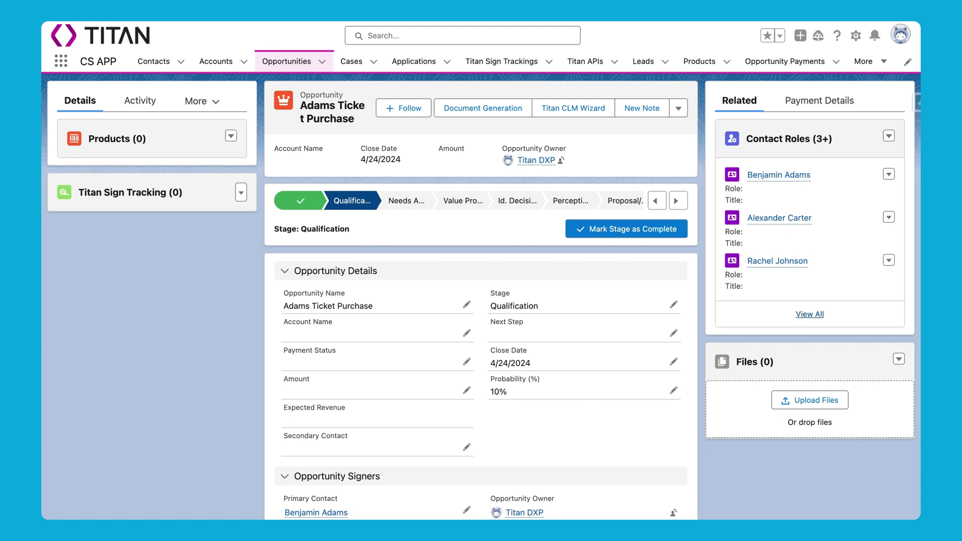
left_click(810, 314)
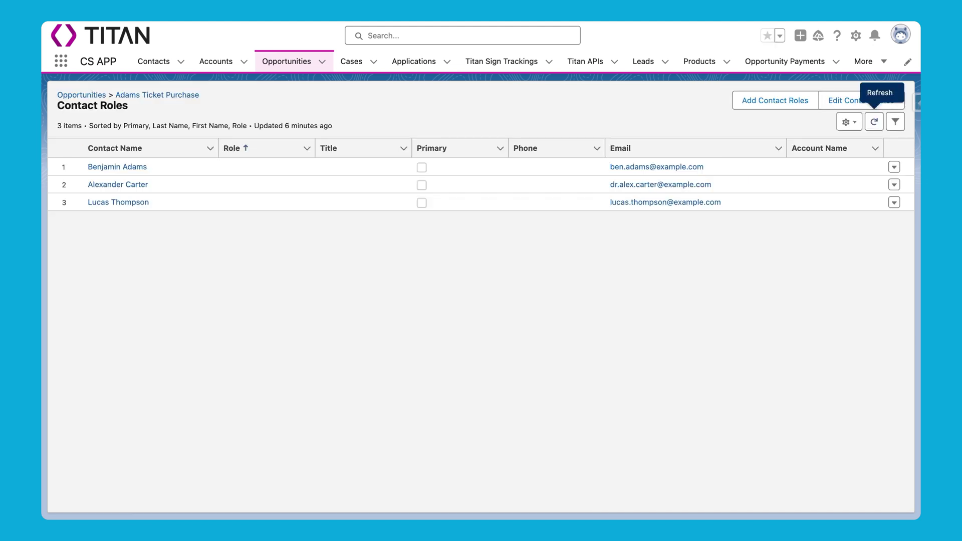
left_click(874, 121)
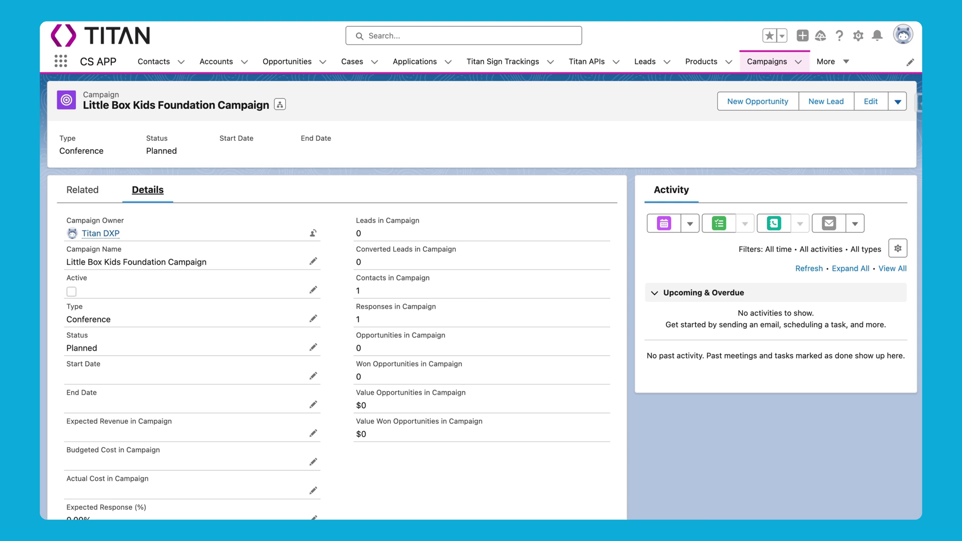
Examine the Contacts list and the full contact roles list of the ticket purchase opportunity
left_click(154, 62)
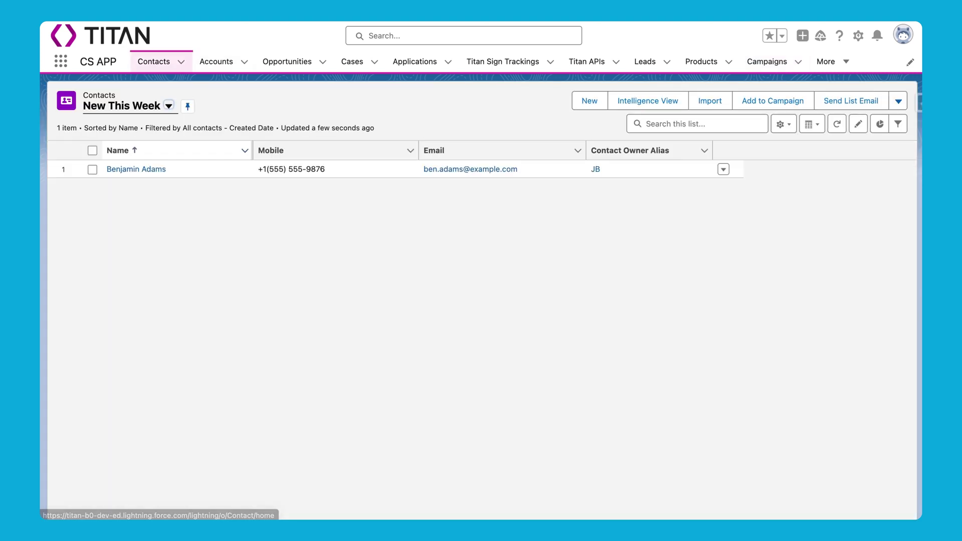
left_click(287, 61)
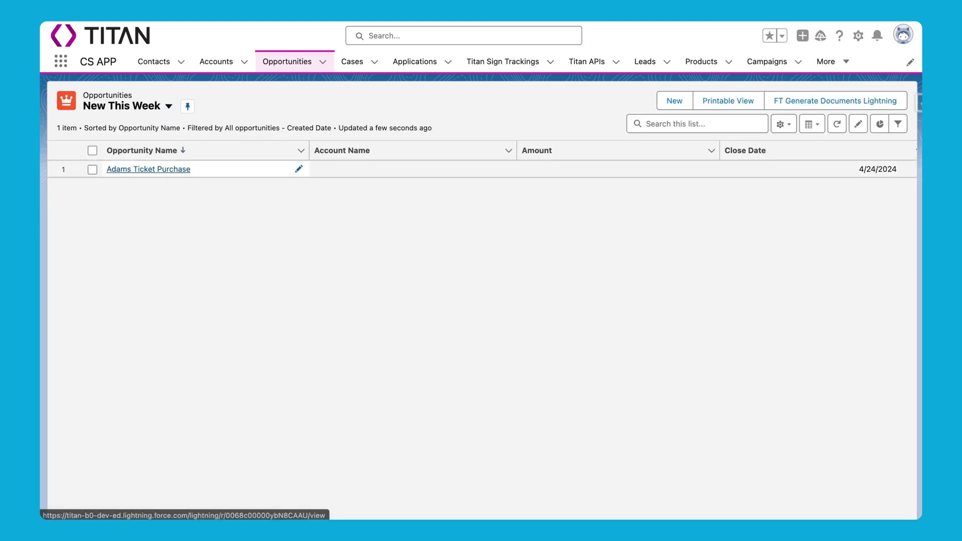
left_click(149, 169)
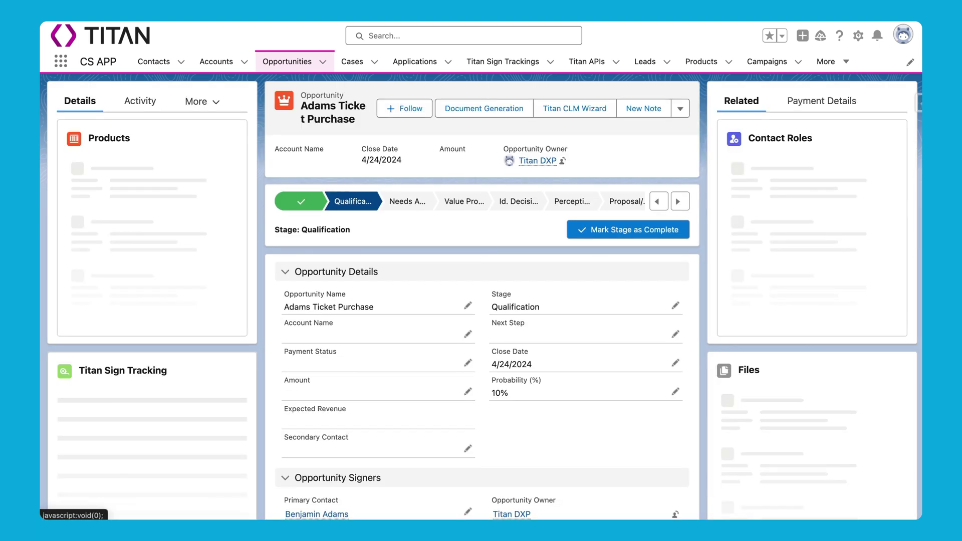
left_click(809, 284)
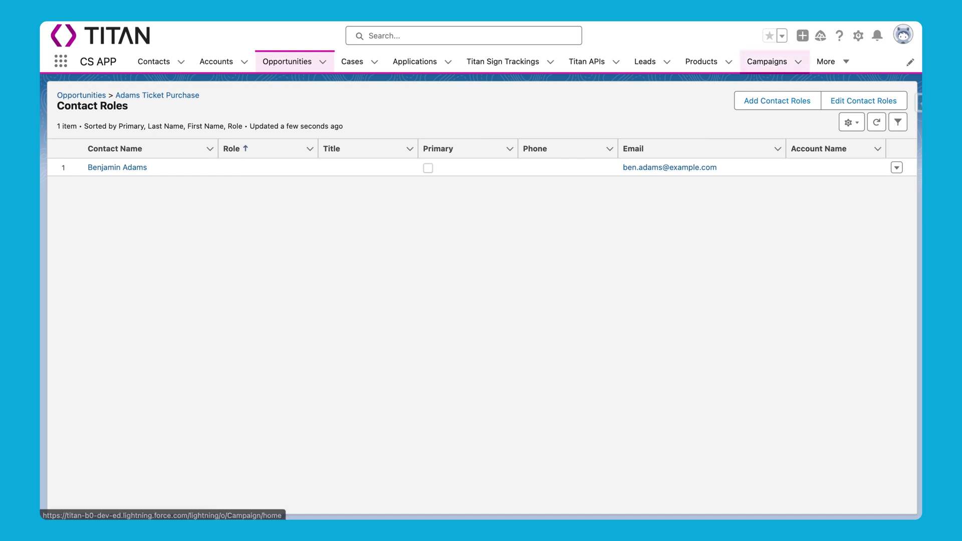
Open the Little Box Kids Foundation Campaign and view all its campaign members
left_click(767, 61)
left_click(172, 169)
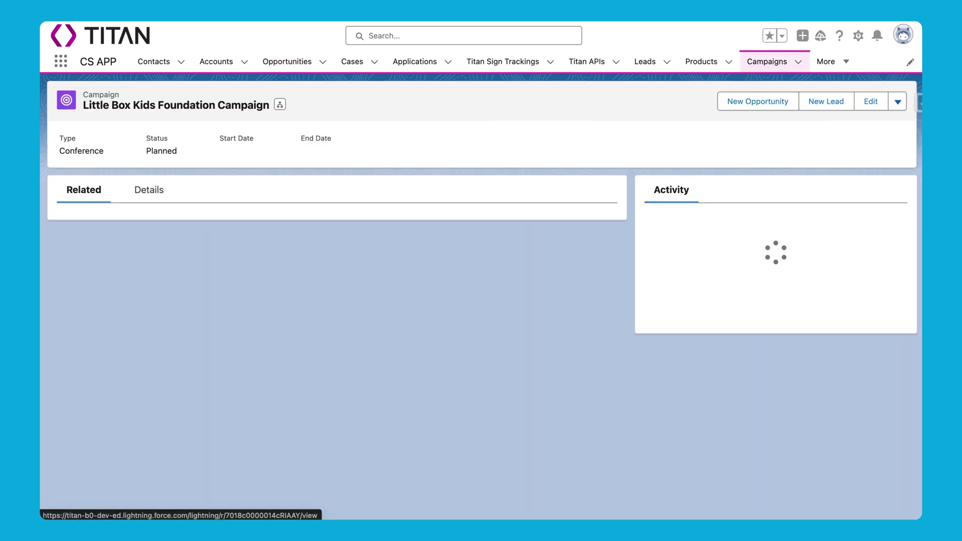
scroll(337, 326, "down", 3)
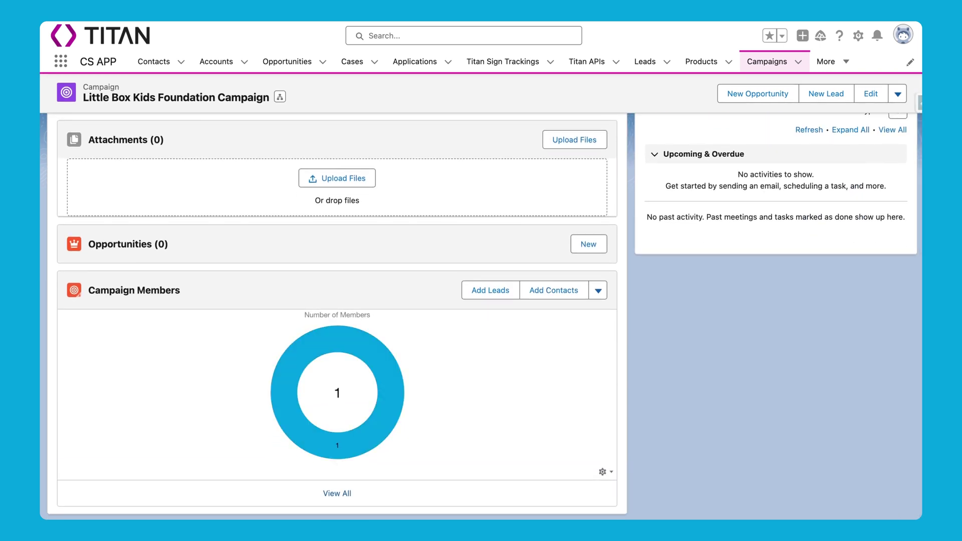
left_click(337, 493)
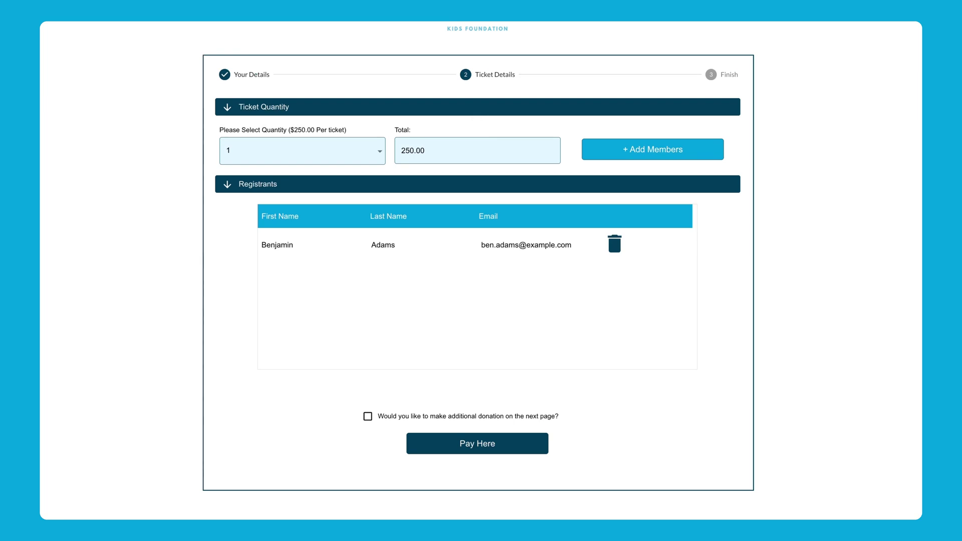
In the portal, set the ticket quantity to 2 and add an attendee with salutation Ms., contact details and education Some High School
left_click(302, 150)
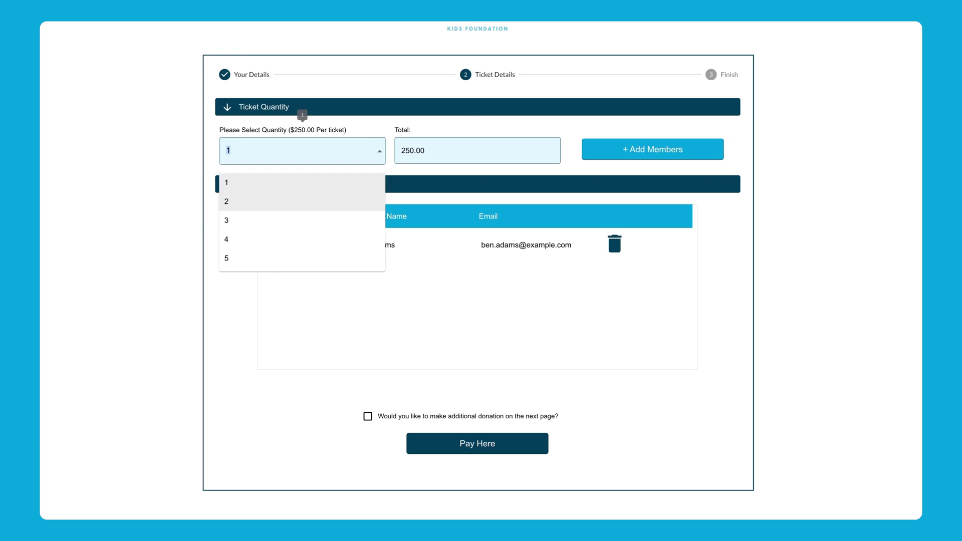
left_click(302, 200)
left_click(652, 149)
left_click(378, 191)
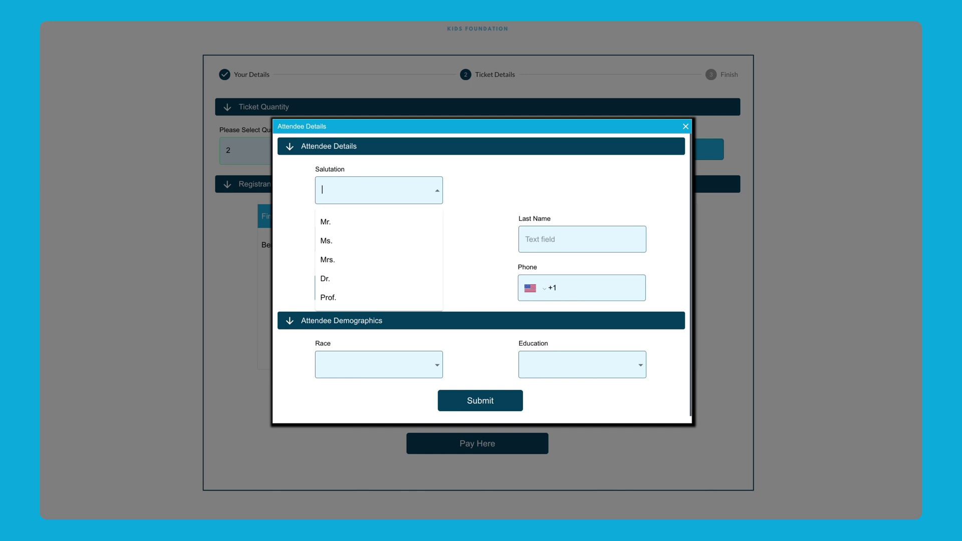
key("Return")
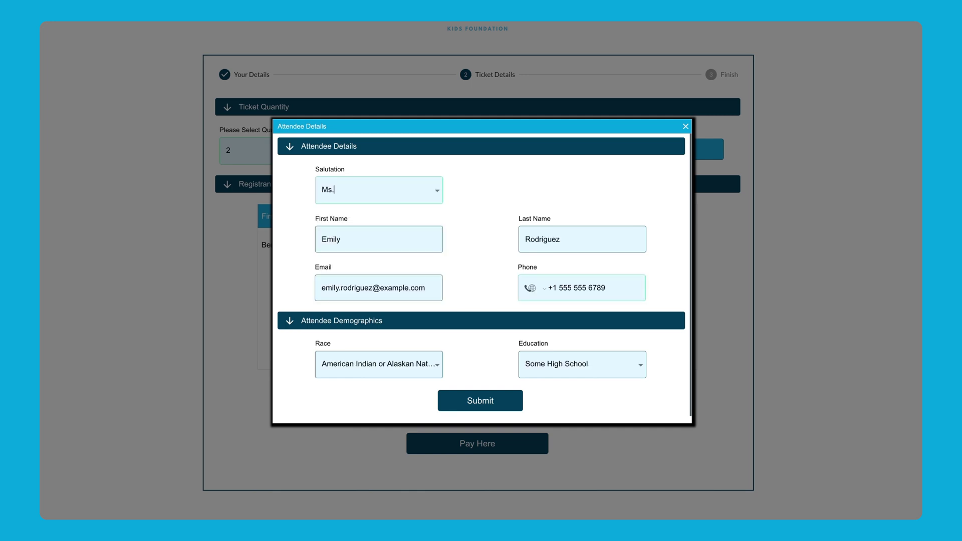
key("Return")
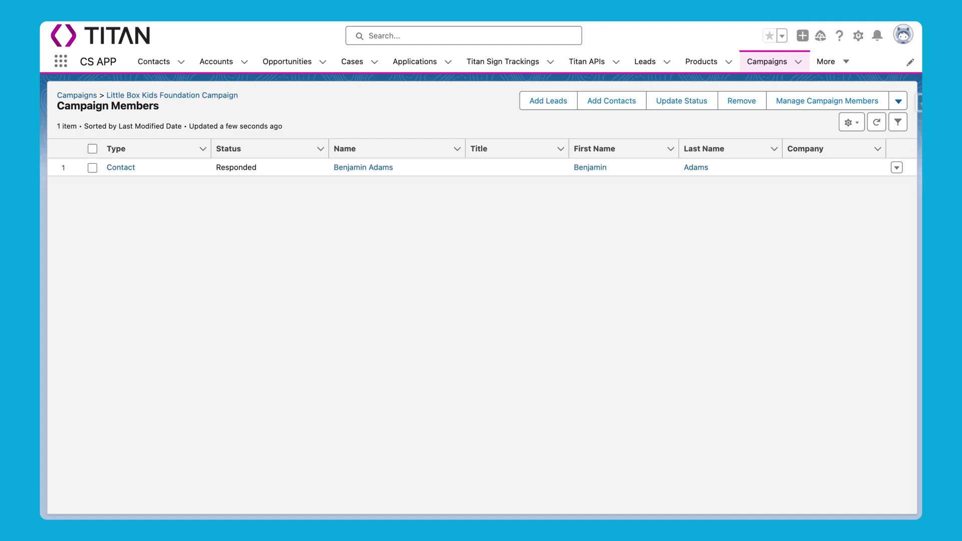
Switch to Salesforce and check the Contacts list and the ticket purchase opportunity's contact roles for the added attendee
left_click(154, 61)
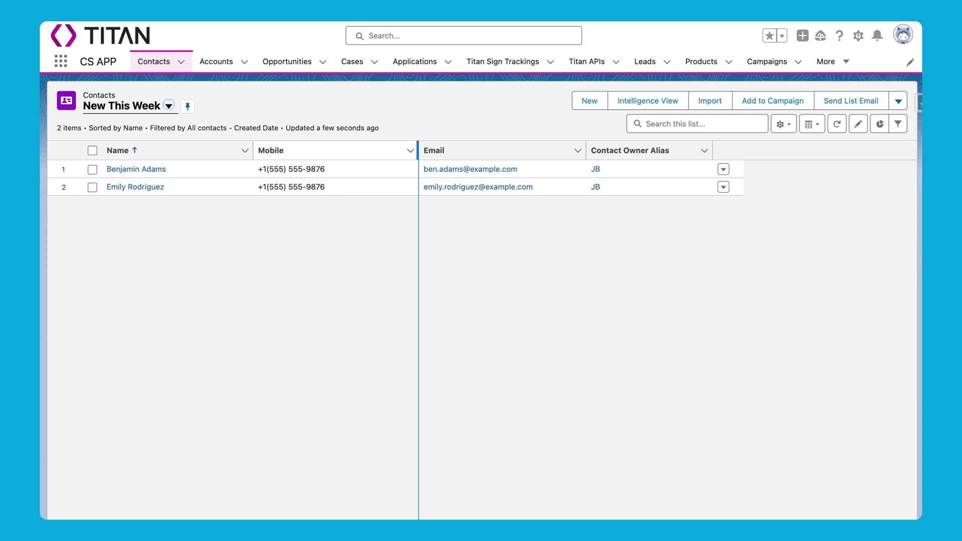
left_click(287, 61)
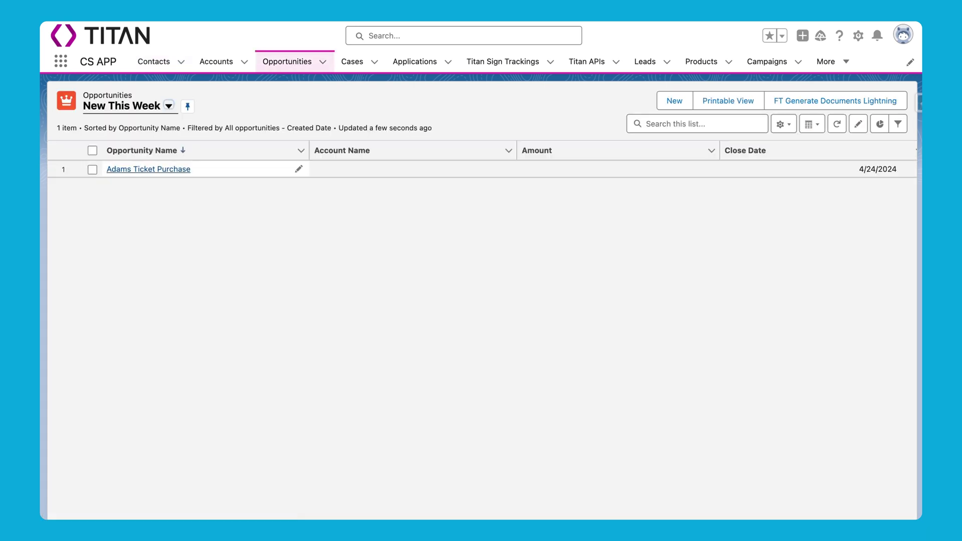
left_click(148, 168)
left_click(810, 274)
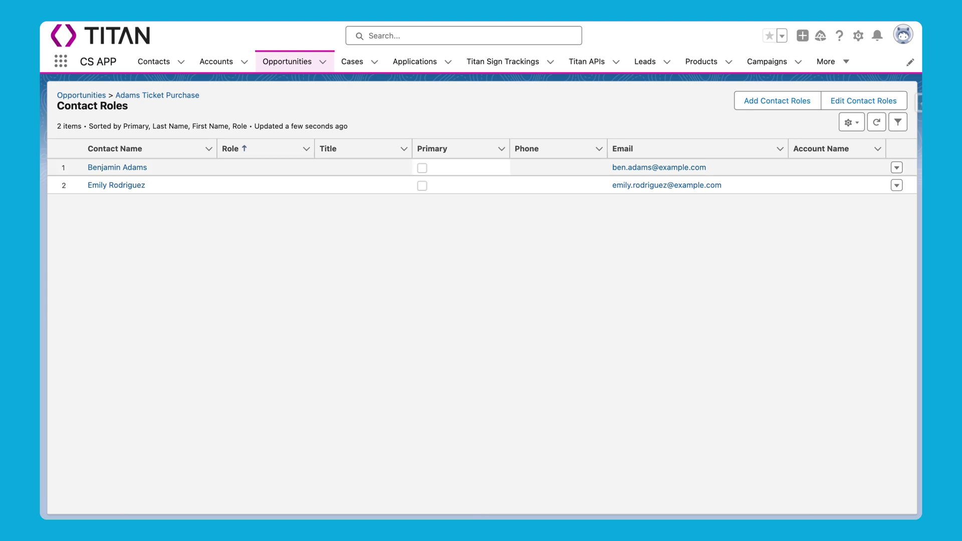
Examine the Little Box Kids Foundation Campaign's refreshed member list and the ticket purchase opportunity's detail fields
left_click(767, 62)
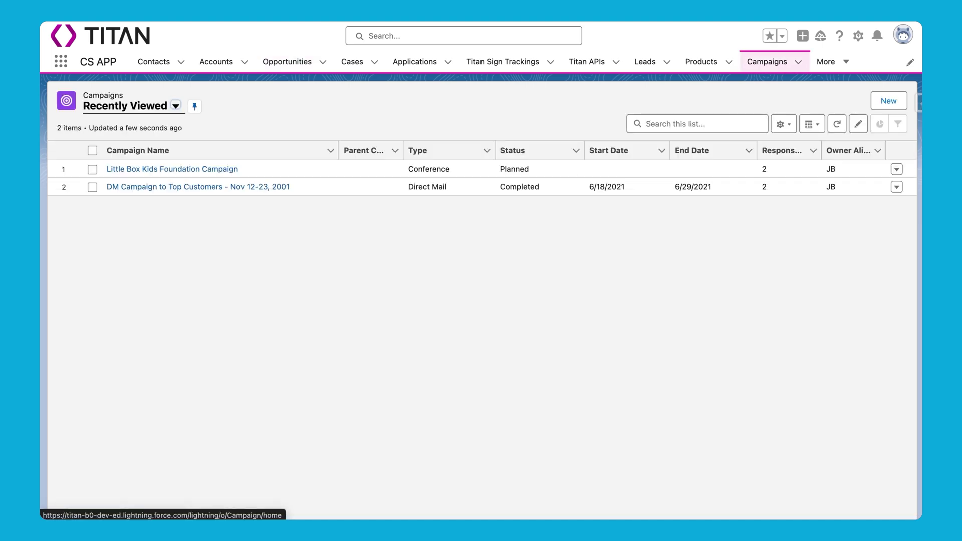
left_click(145, 166)
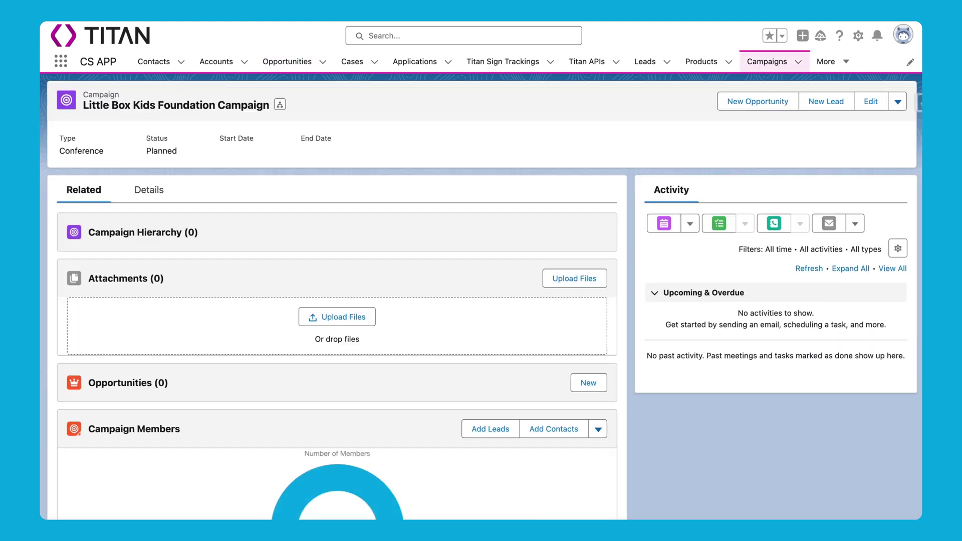
left_click(134, 429)
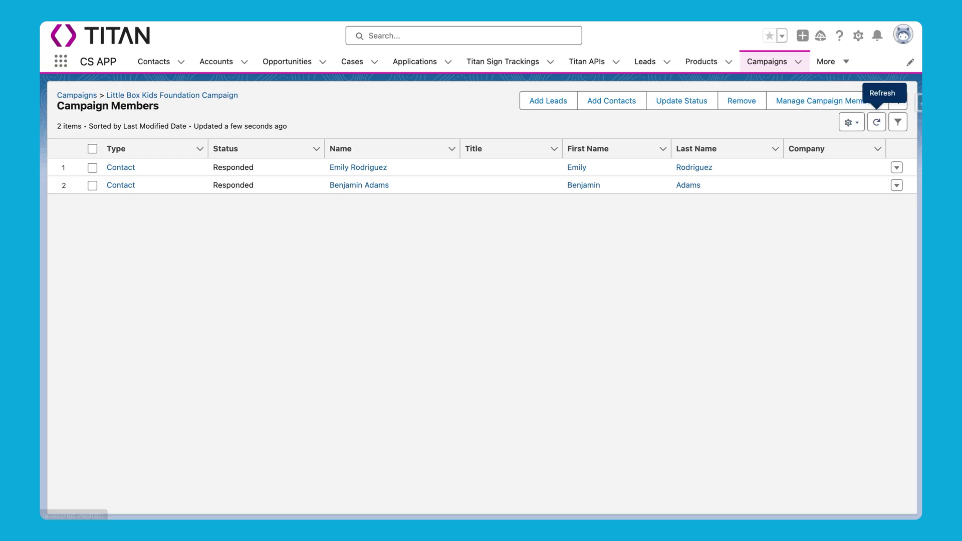
left_click(876, 122)
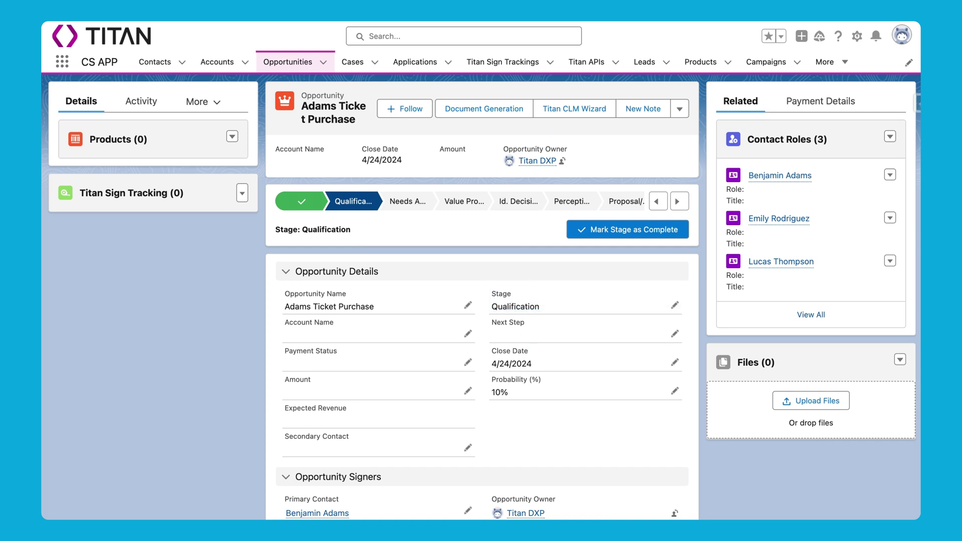
scroll(482, 296, "down", 7)
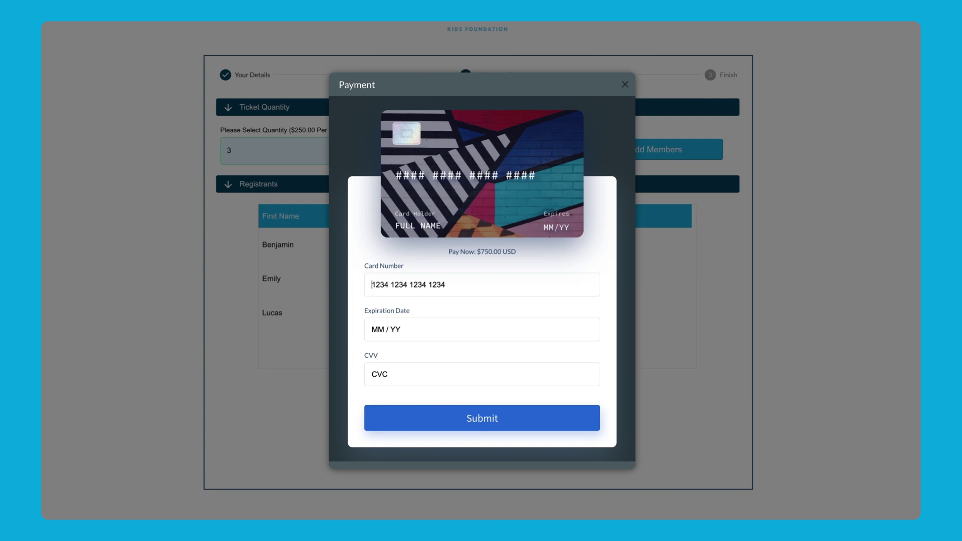
Enter the card number, expiration date and CVV in the portal's payment form and submit the payment for 3 tickets
type("4242 4242 4242 42")
type("42")
type("0424")
type("424")
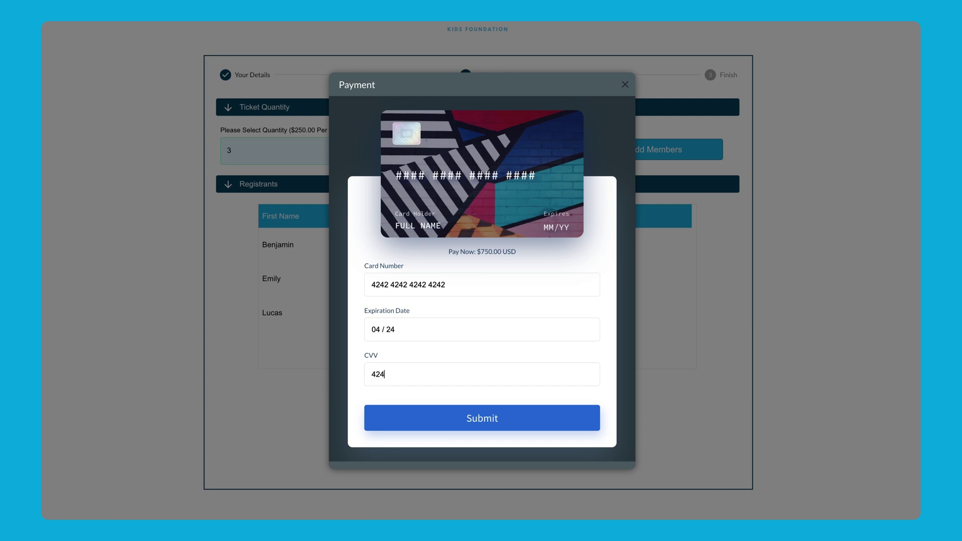
key("Return")
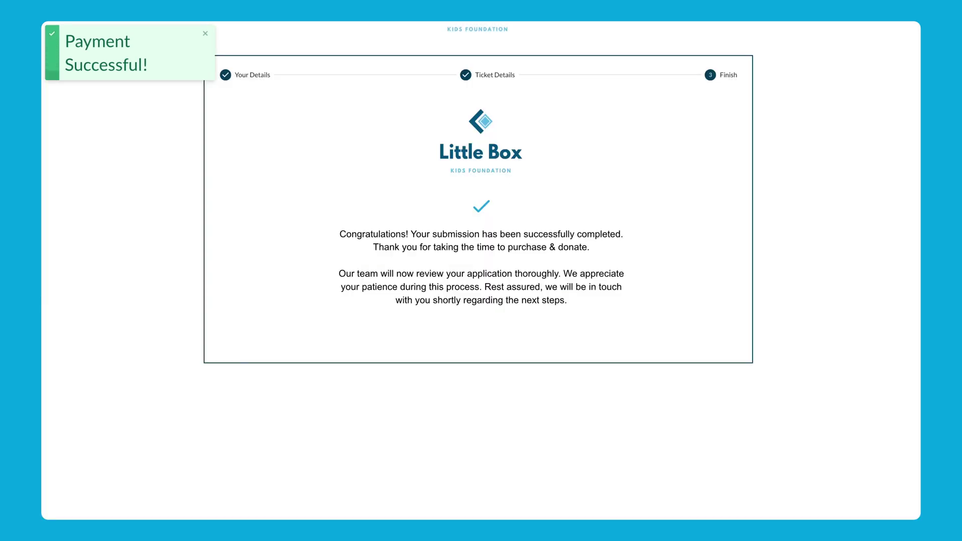
Switch to Salesforce, reload the ticket purchase opportunity and examine its stage, payment status, amount and remaining detail sections
key("ctrl+Tab")
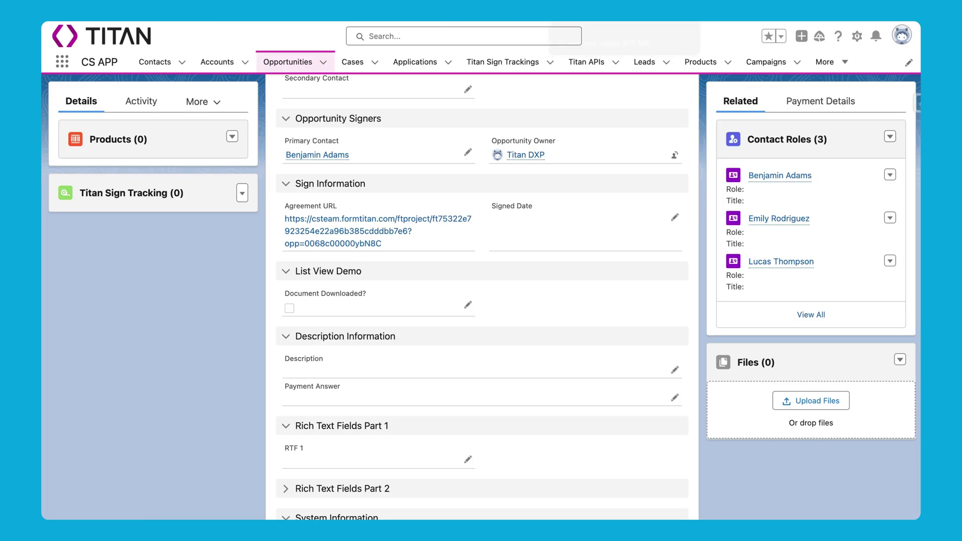
scroll(482, 300, "up", 10)
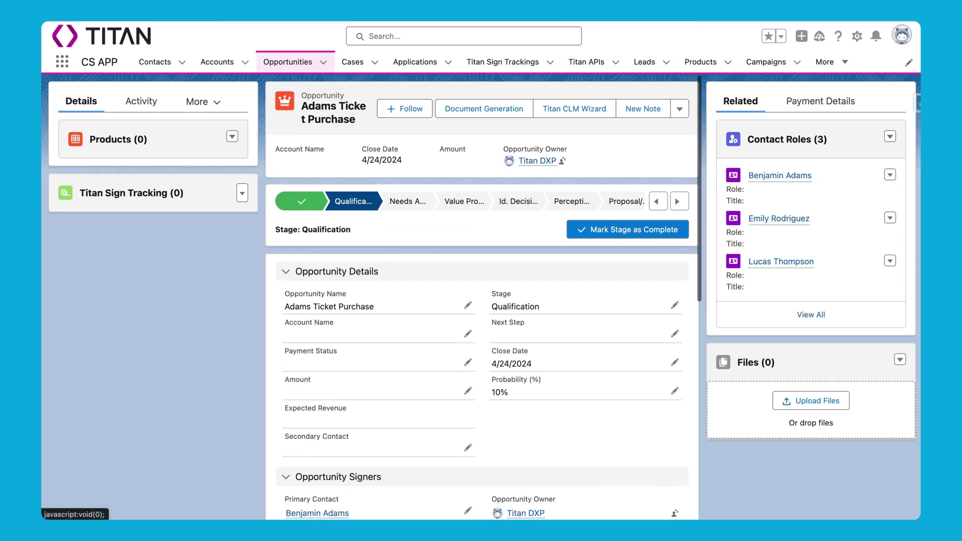
key("super+r")
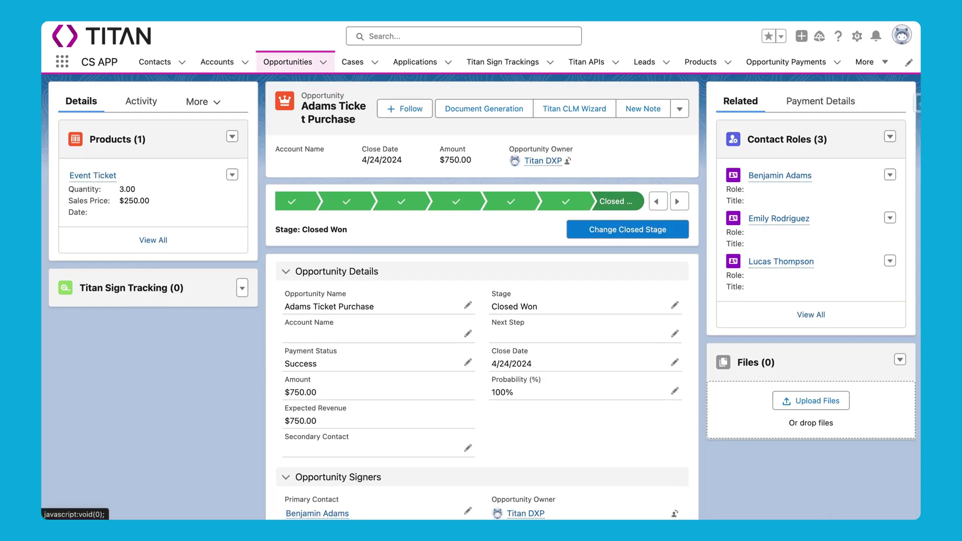
left_click(524, 296)
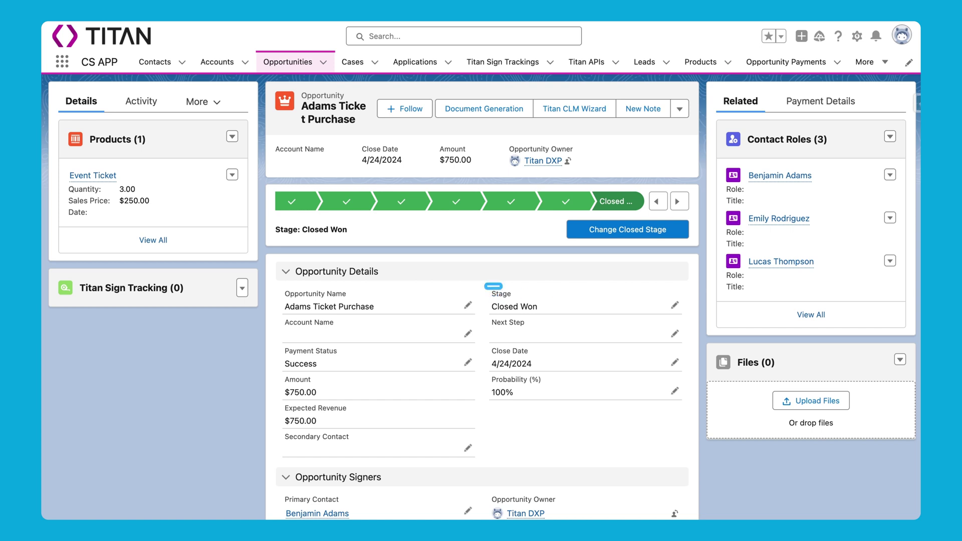
left_click(290, 386)
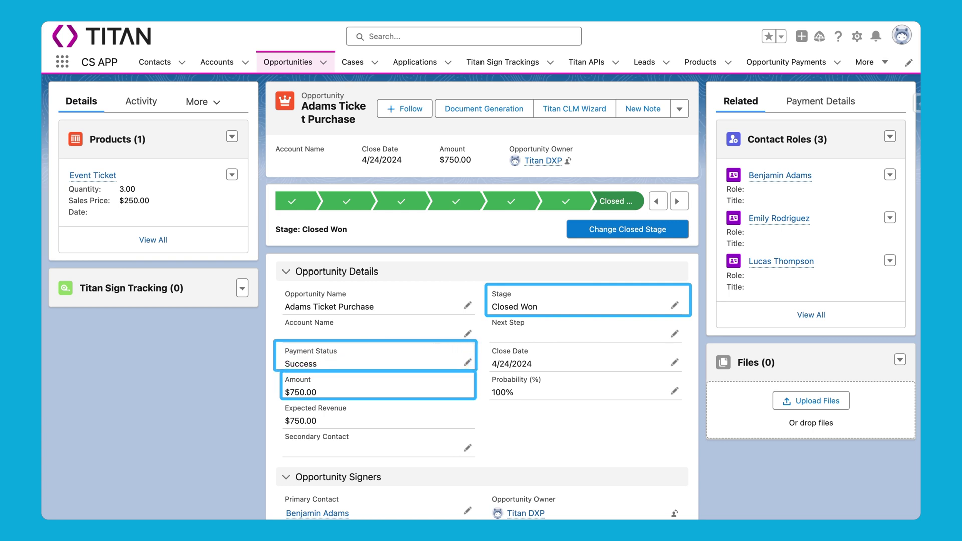
scroll(484, 296, "down", 6)
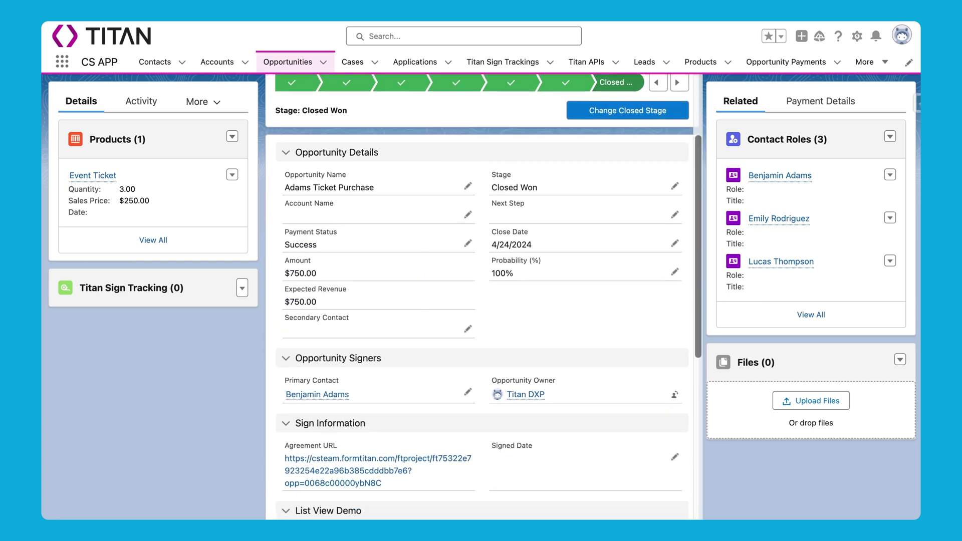
scroll(365, 339, "down", 3)
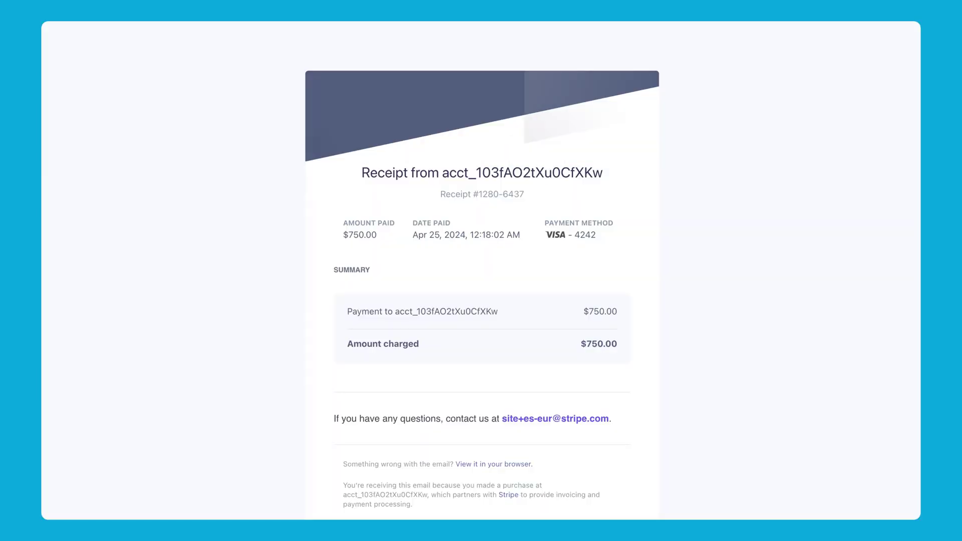
Examine the ticket payment receipt, then switch to Salesforce and check the ticket purchase opportunity's stage, products and contact roles
scroll(481, 271, "down", 2)
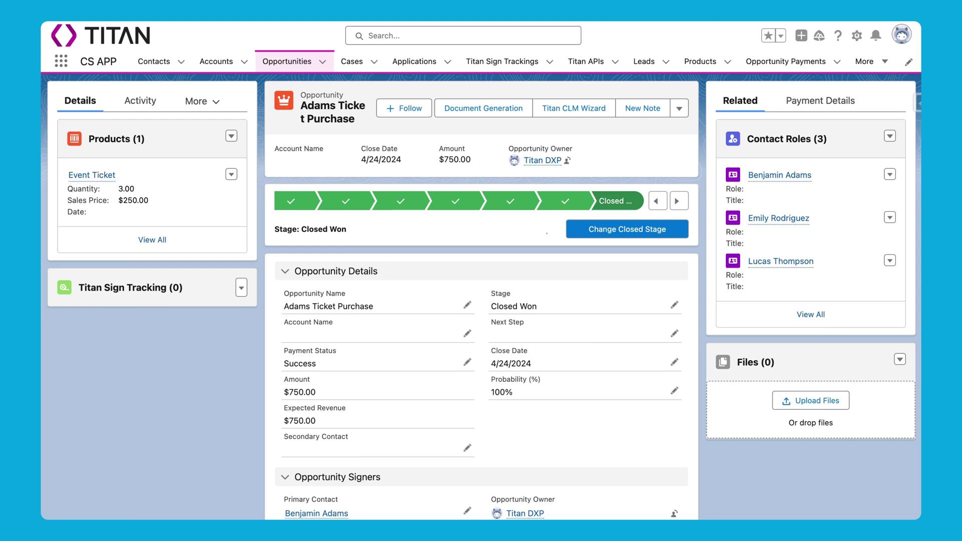
left_click(493, 298)
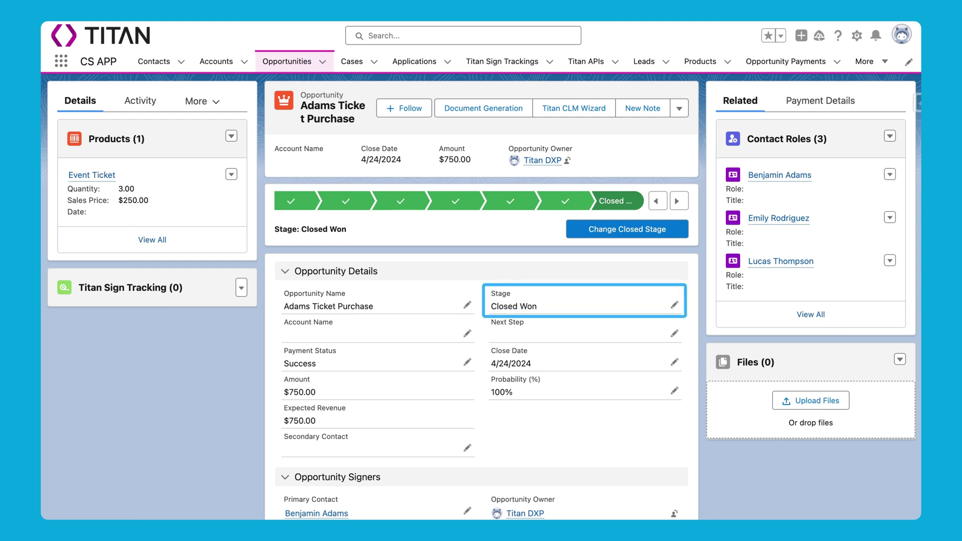
left_click(63, 134)
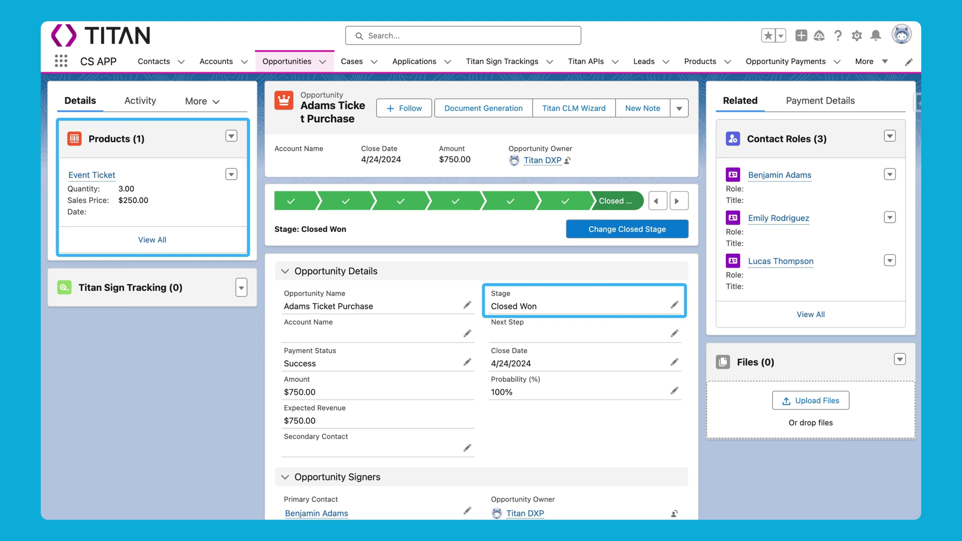
left_click(723, 137)
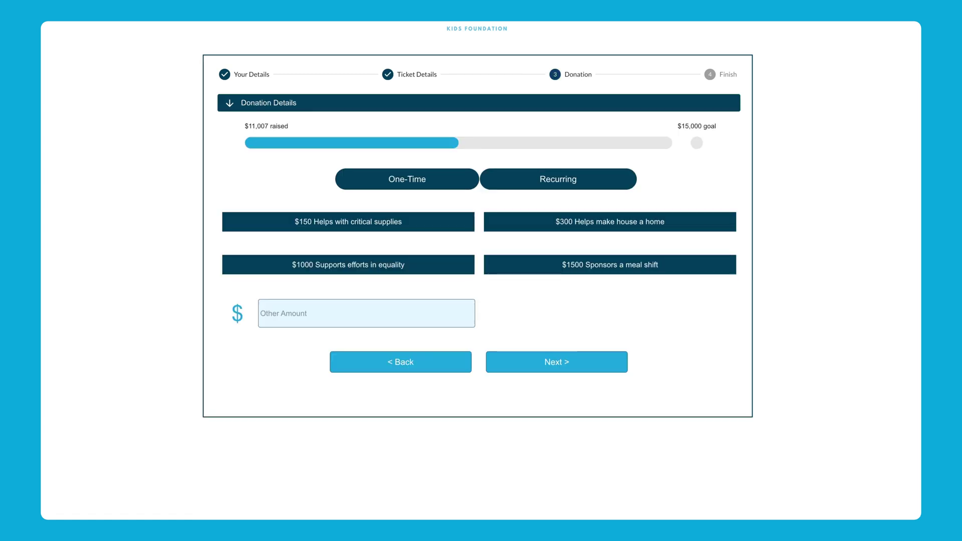
Try the $150, $300, $1500 and $1000 preset donation amounts on the portal's donation page
left_click(349, 222)
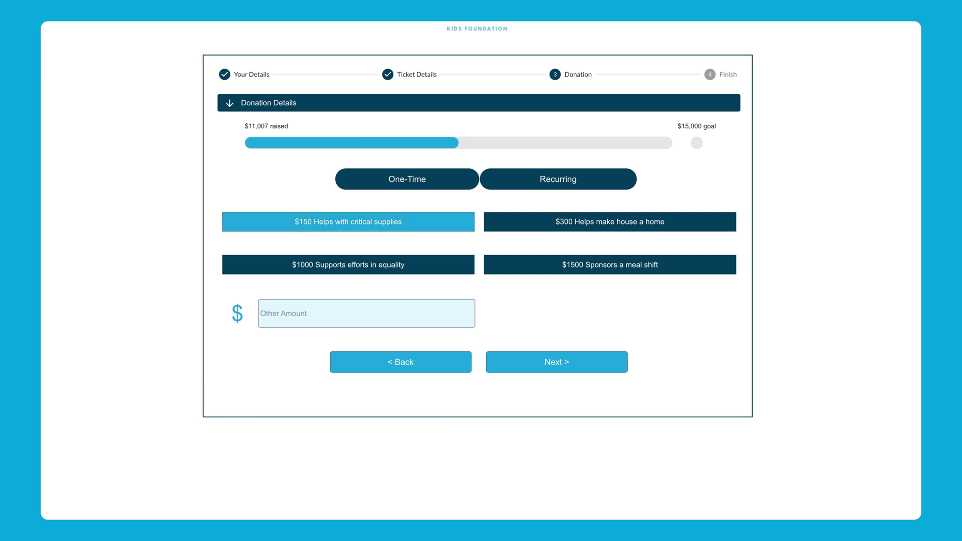
left_click(610, 221)
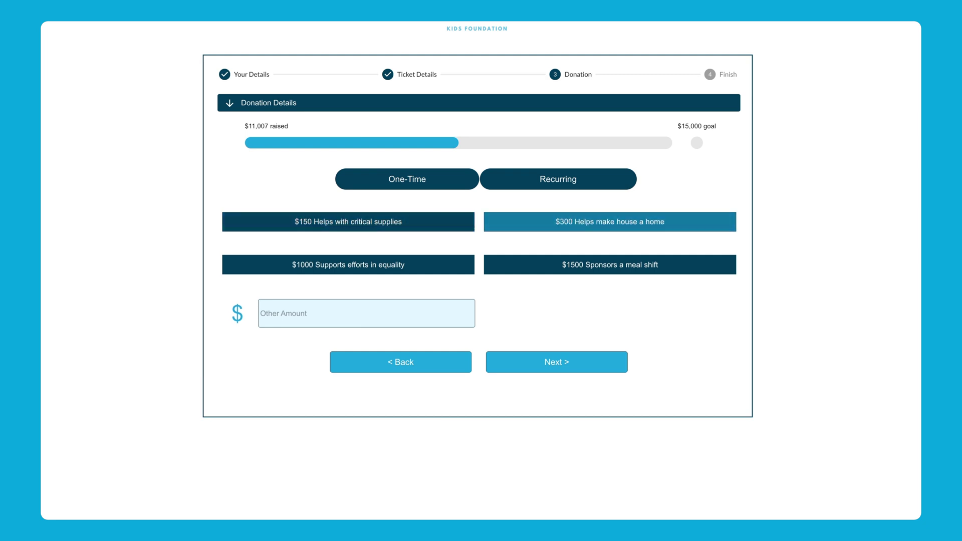
left_click(610, 265)
left_click(349, 265)
Choose a one-time donation, set the other amount to $6,000 and continue to payment
left_click(407, 179)
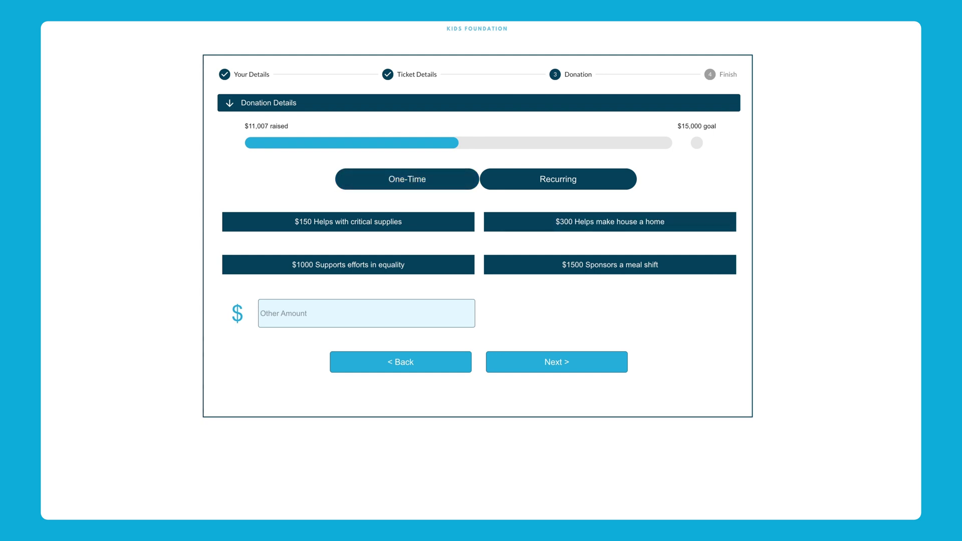
type("6000")
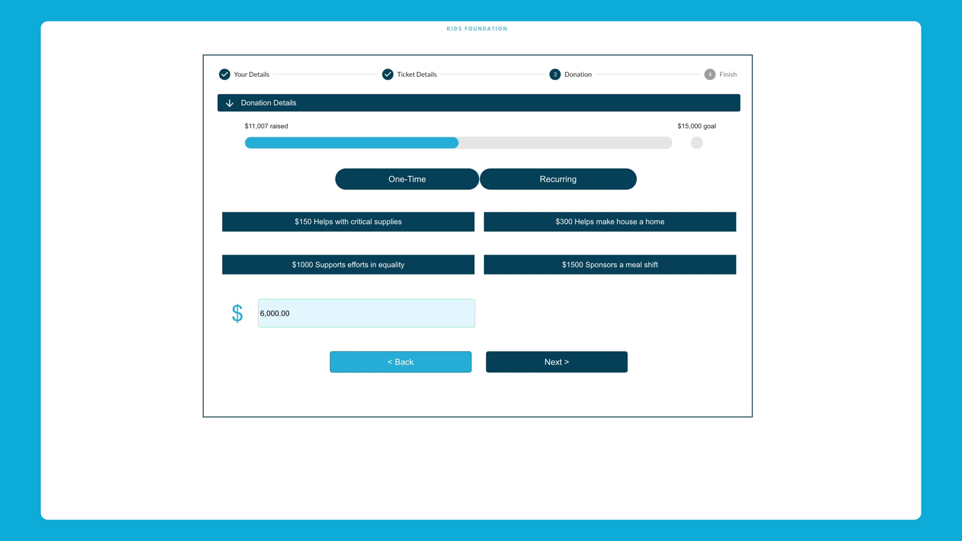
key("Return")
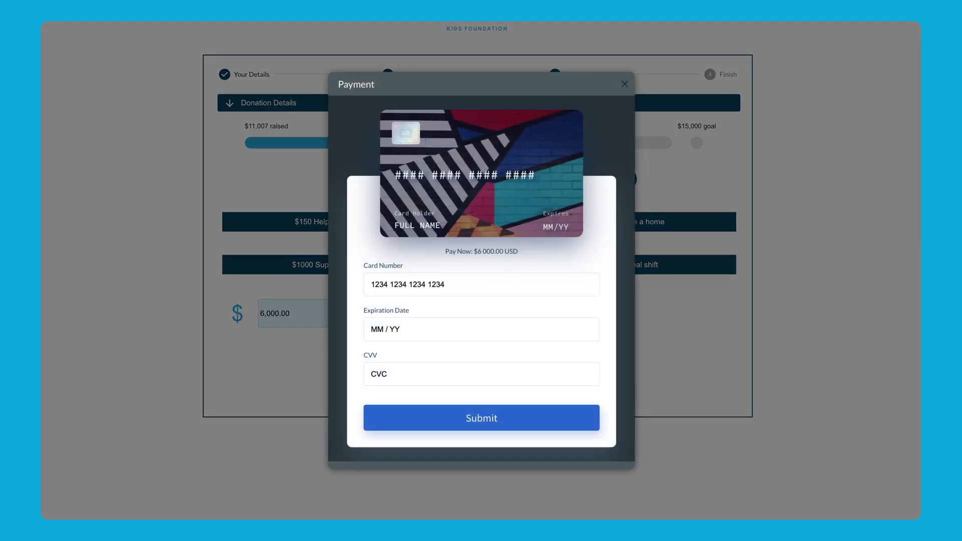
Enter the card number, expiration date and CVV in the payment form and submit the $6,000 donation
type("4242 4242 4242 4242024")
key("BackSpace")
key("BackSpace")
key("BackSpace")
type("0424")
key("Tab")
type("424")
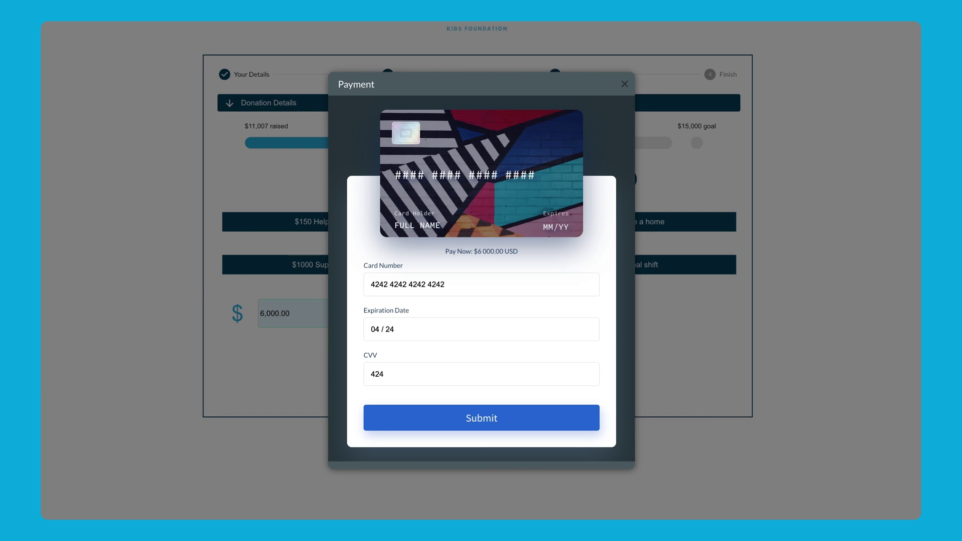
key("Return")
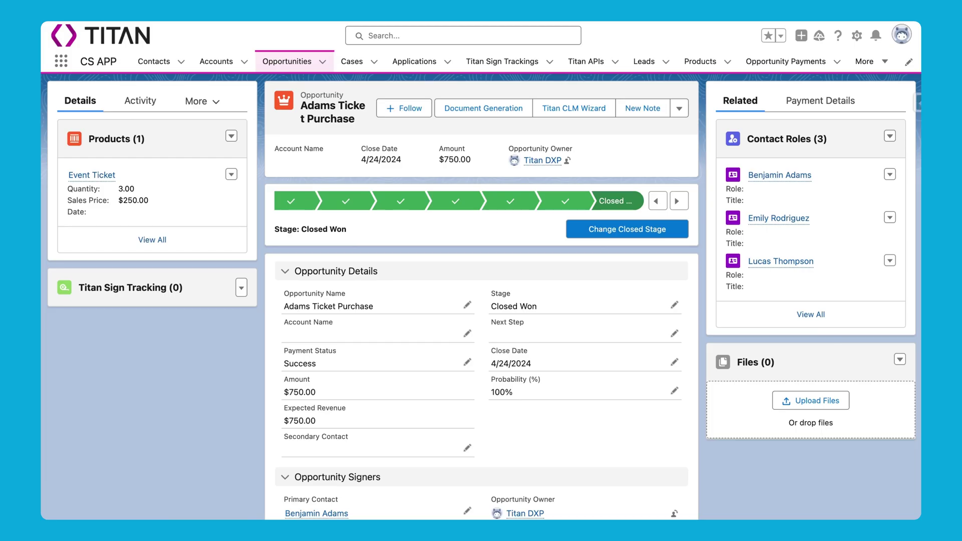
Switch to Salesforce, open the new donation opportunity, examine its name, stage, amount and primary contact, and view the donation's payment receipt
left_click(287, 61)
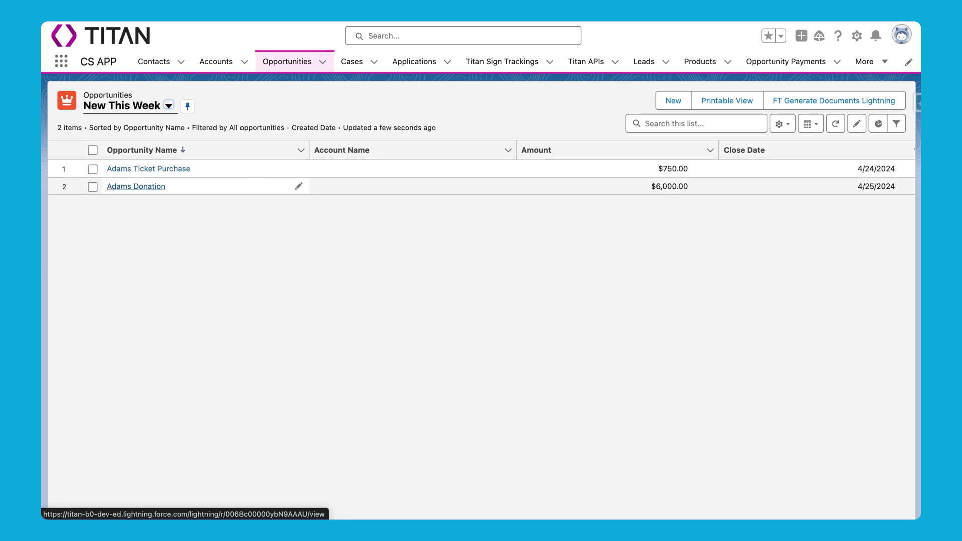
left_click(136, 187)
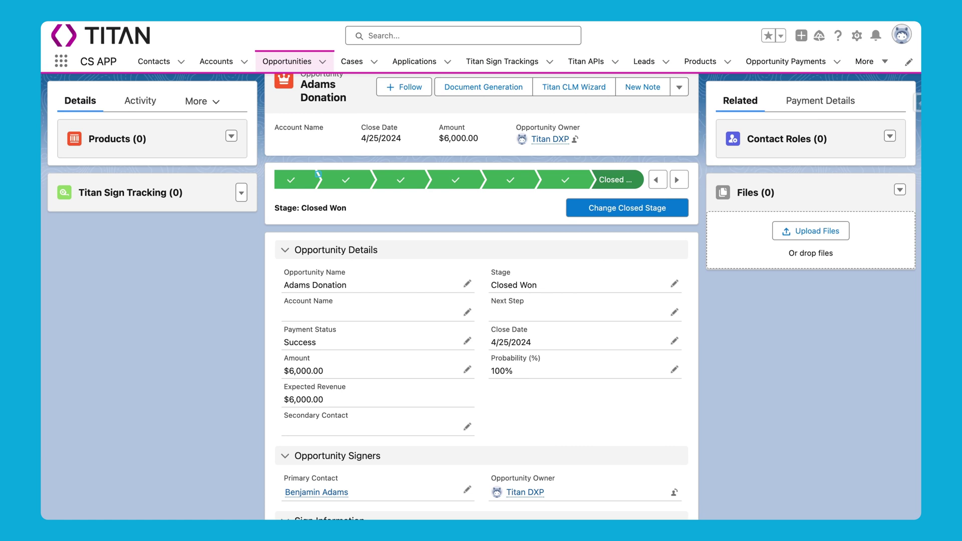
left_click(287, 285)
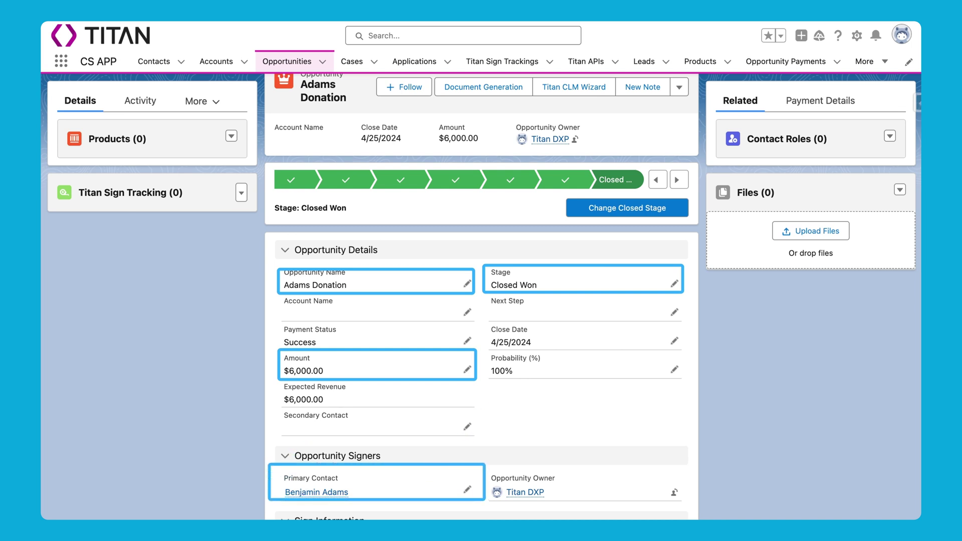
scroll(481, 301, "down", 2)
scroll(481, 301, "down", 6)
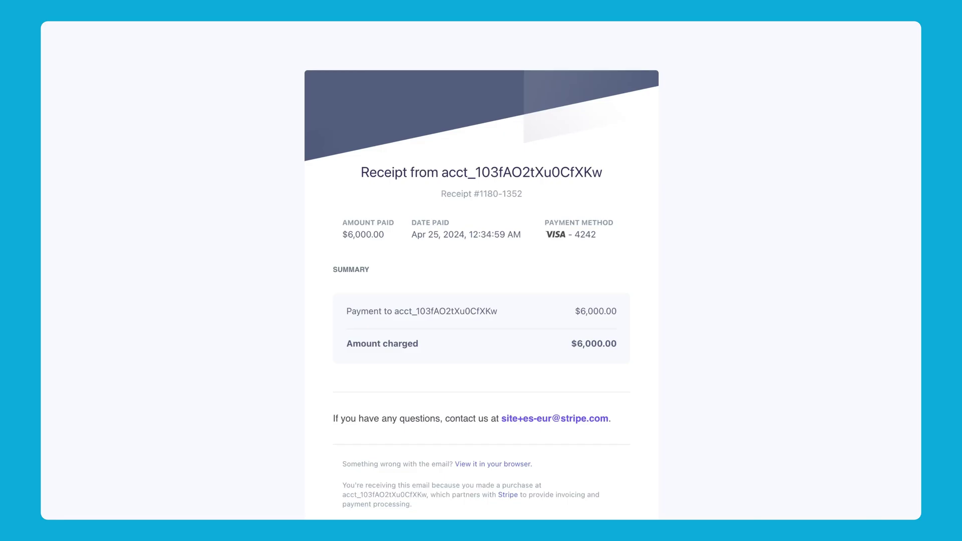
scroll(481, 301, "down", 1)
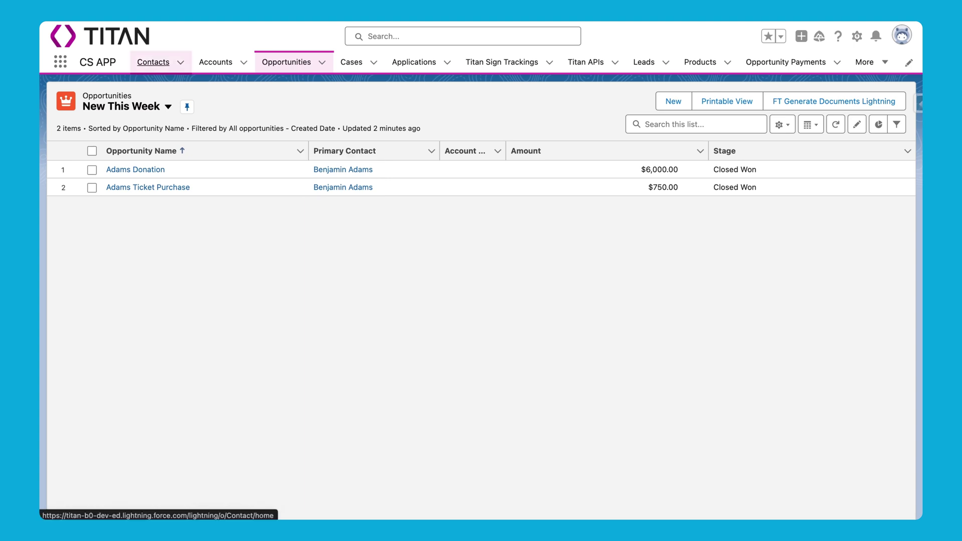
Open the donor's contact record in Salesforce and copy the contact's email address
left_click(153, 62)
left_click(136, 170)
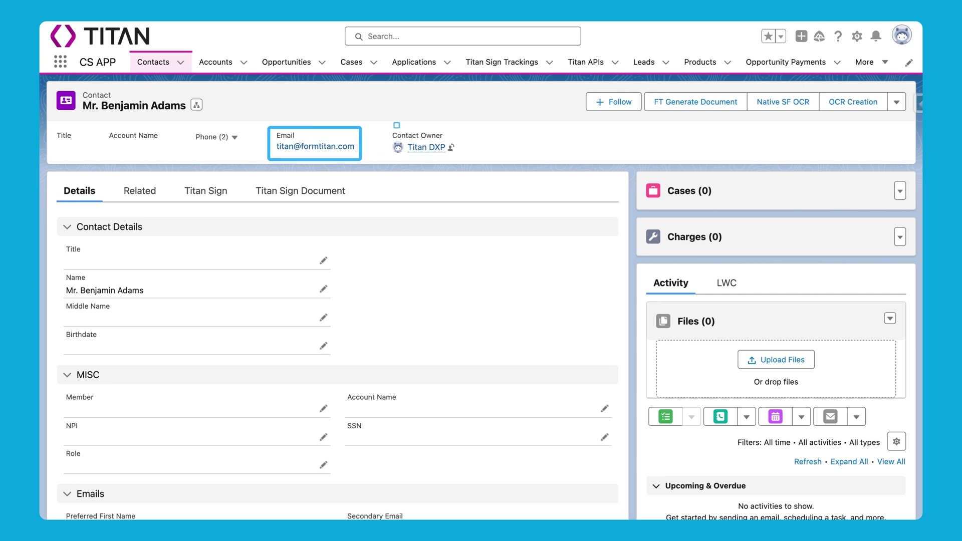
left_click_drag(356, 146, 275, 147)
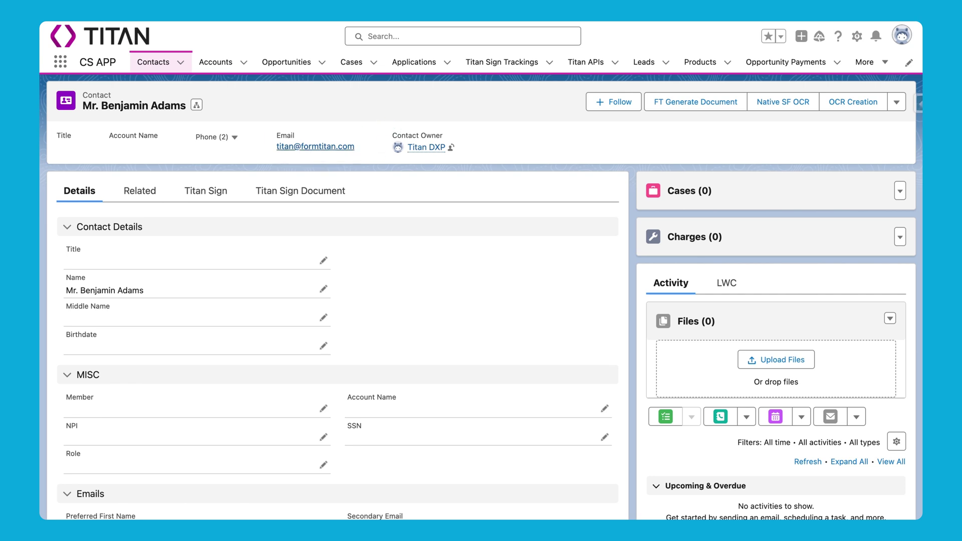
right_click(321, 146)
left_click(346, 258)
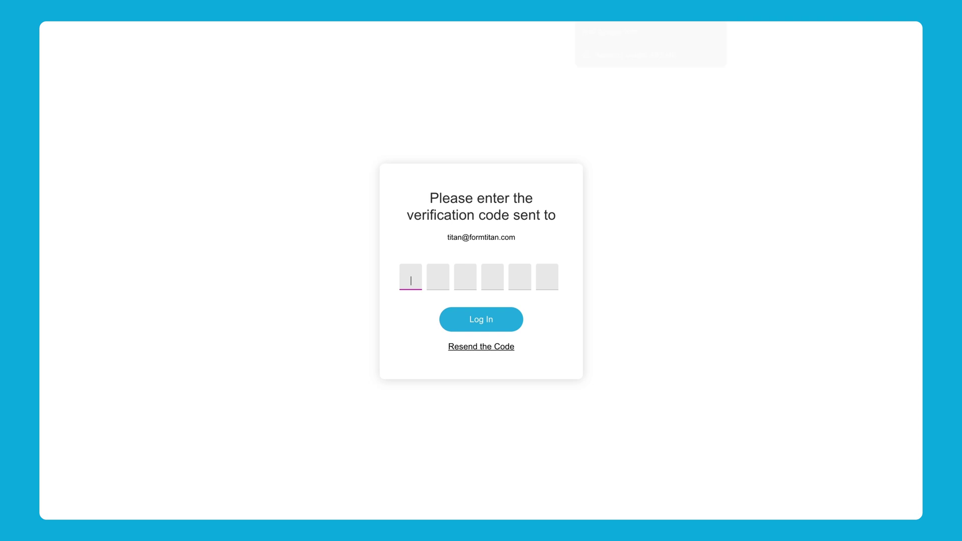
Copy the newest security code from the portal email in Gmail and paste it as the portal's login verification code
left_click(652, 20)
left_click(451, 131)
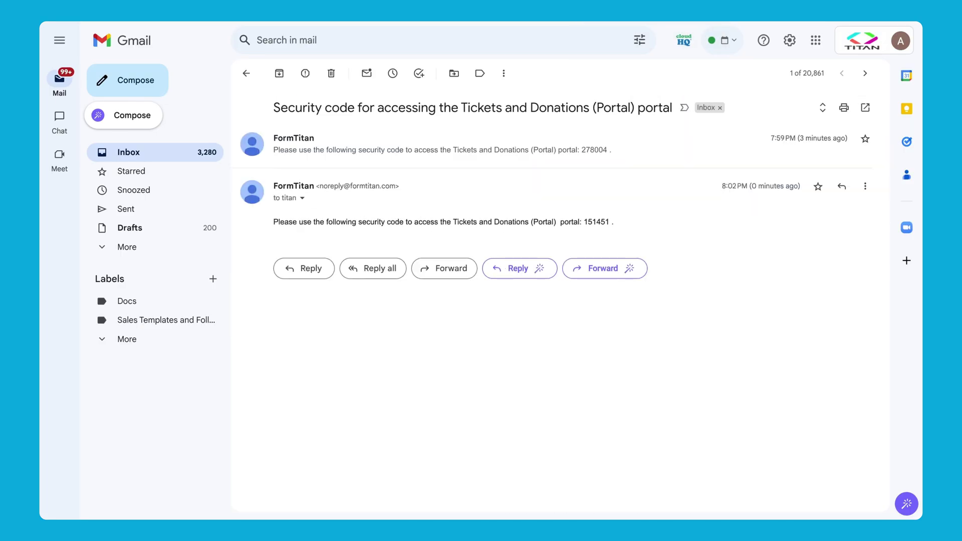
double_click(596, 222)
right_click(600, 221)
left_click(617, 247)
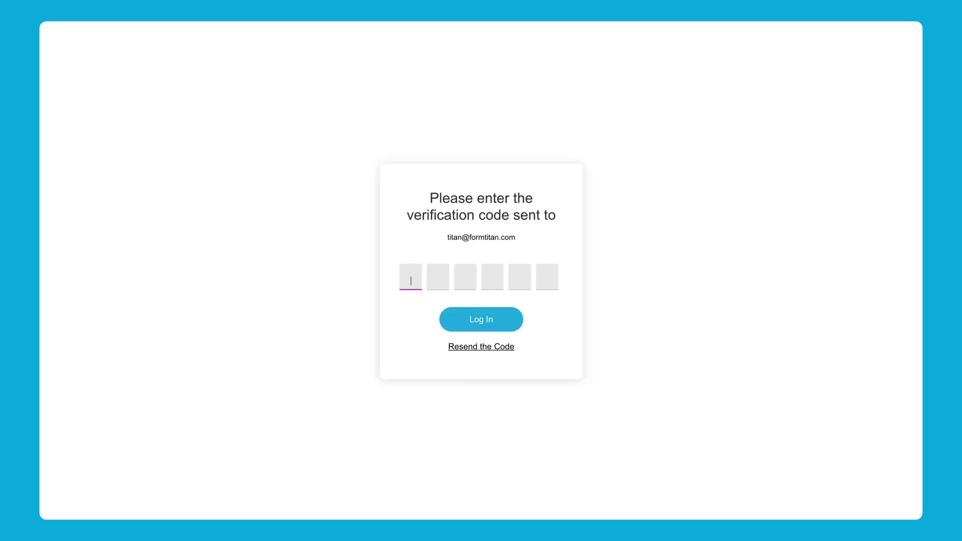
key("ctrl+v")
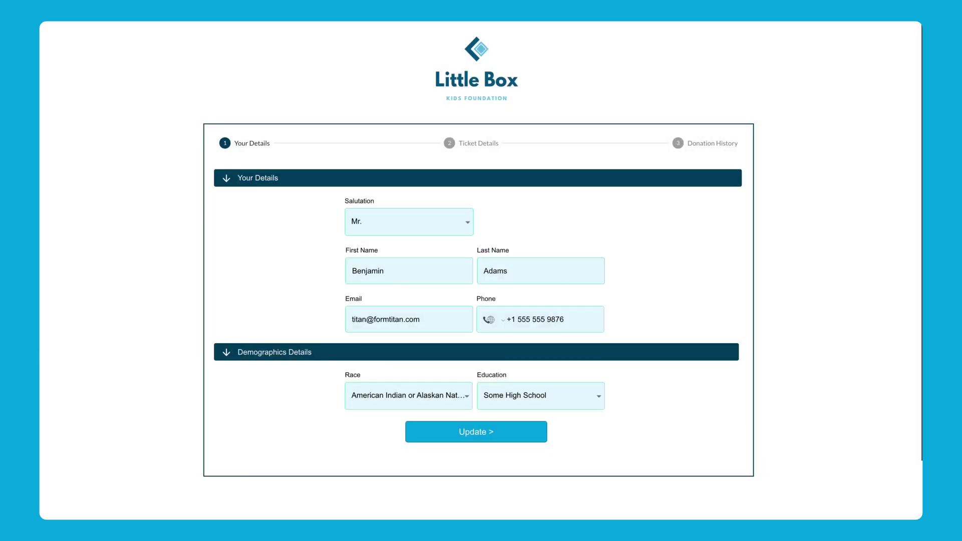
Review the donor's details, the ticket purchase with its attendees and the donation history in the portal
scroll(476, 300, "down", 1)
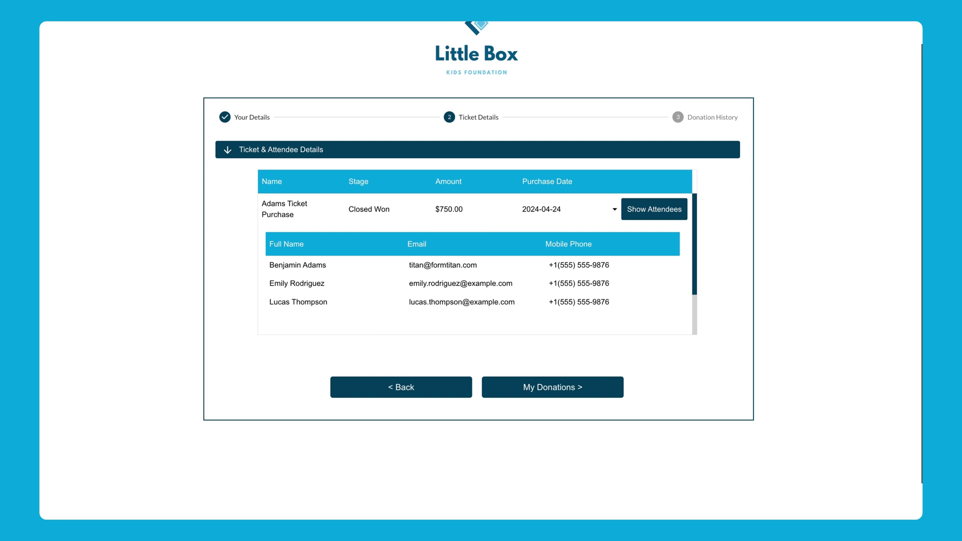
left_click(553, 387)
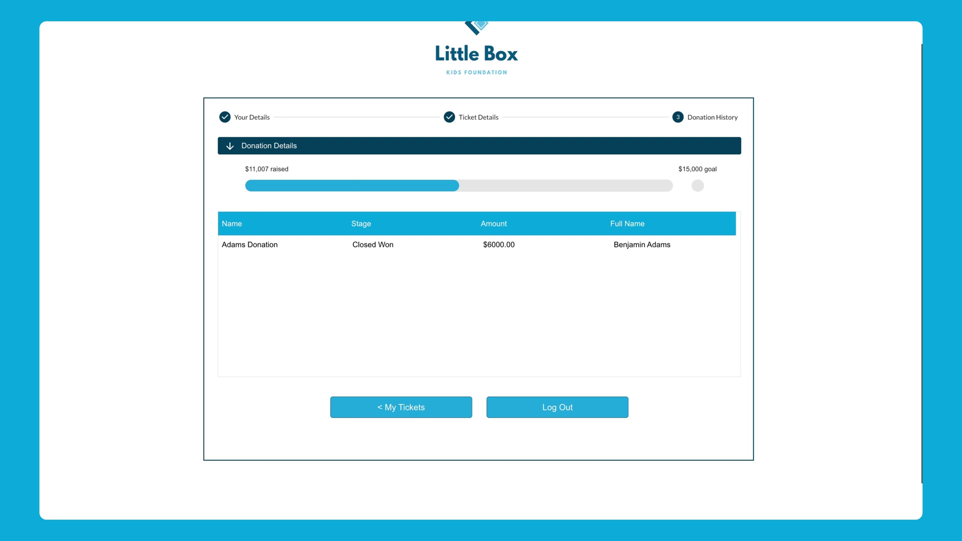
scroll(479, 270, "up", 1)
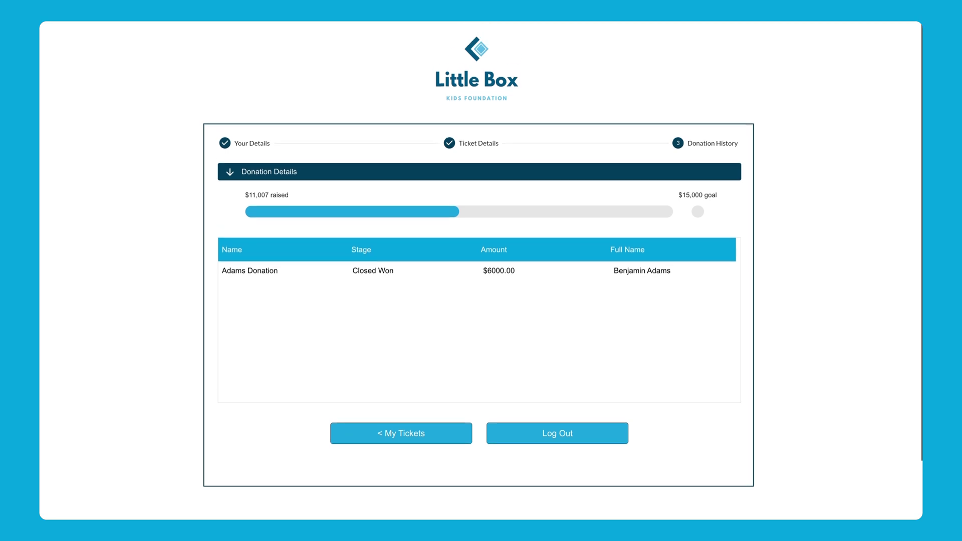